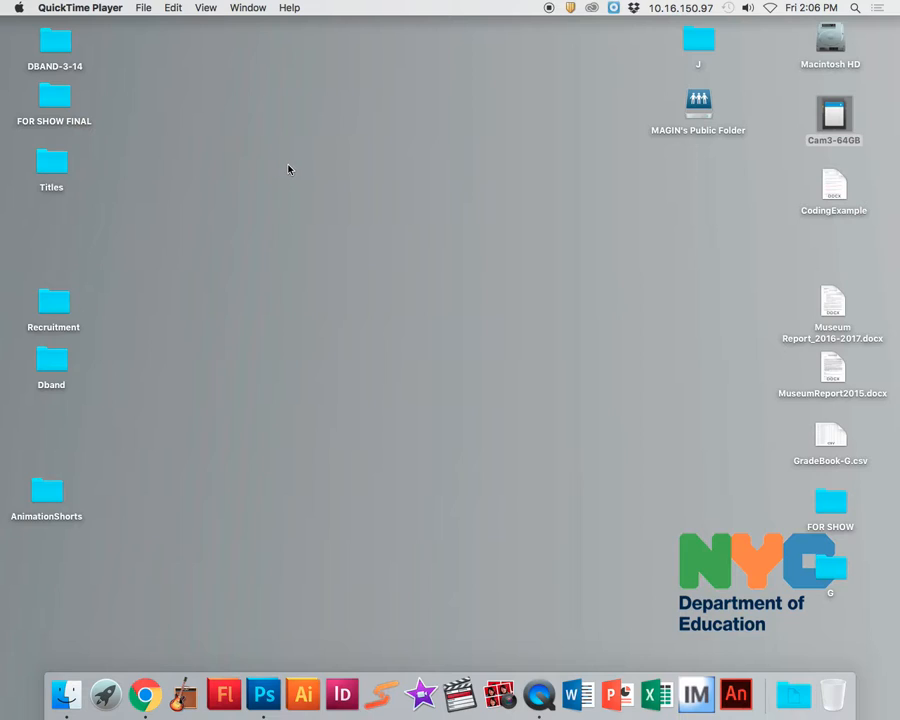
- Switch to Adobe Photoshop CS5.1
{"action": "left_click", "coordinate": [266, 704]}
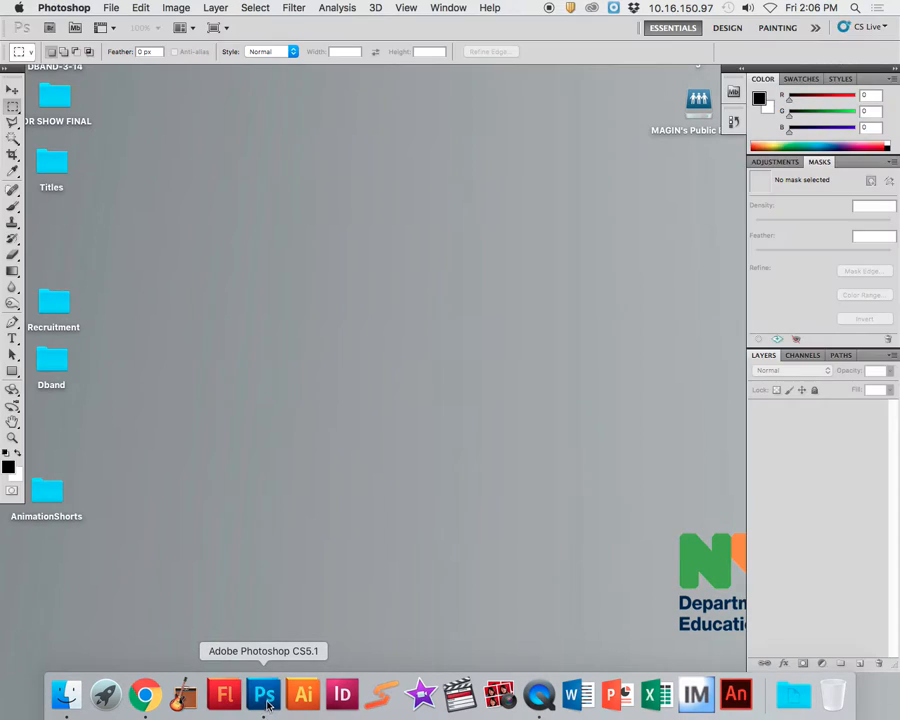
{"action": "left_click", "coordinate": [105, 694]}
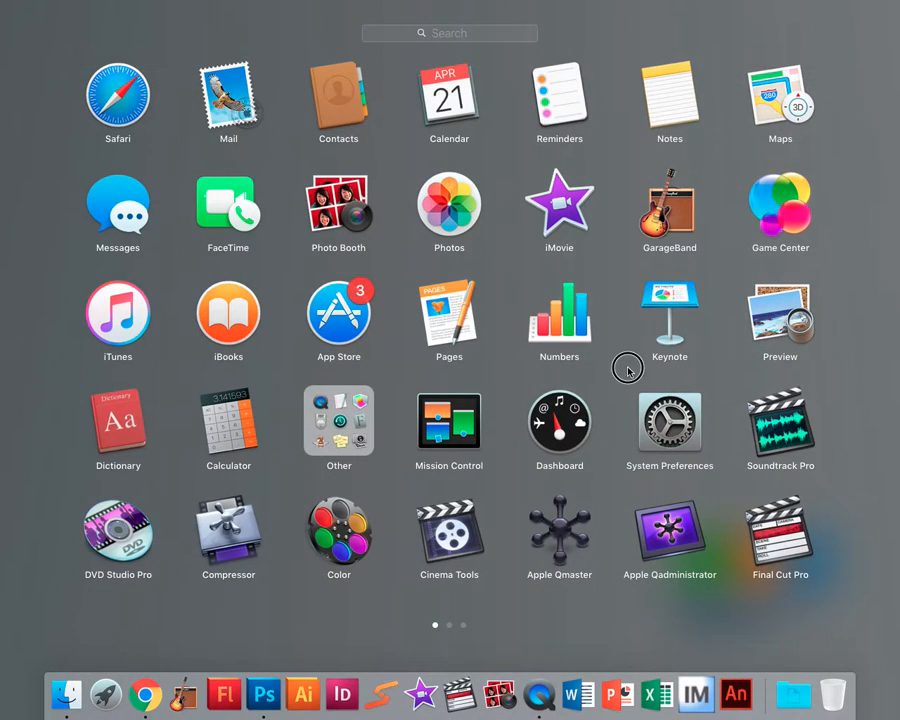
{"action": "left_click_drag", "start_coordinate": [625, 364], "coordinate": [341, 366]}
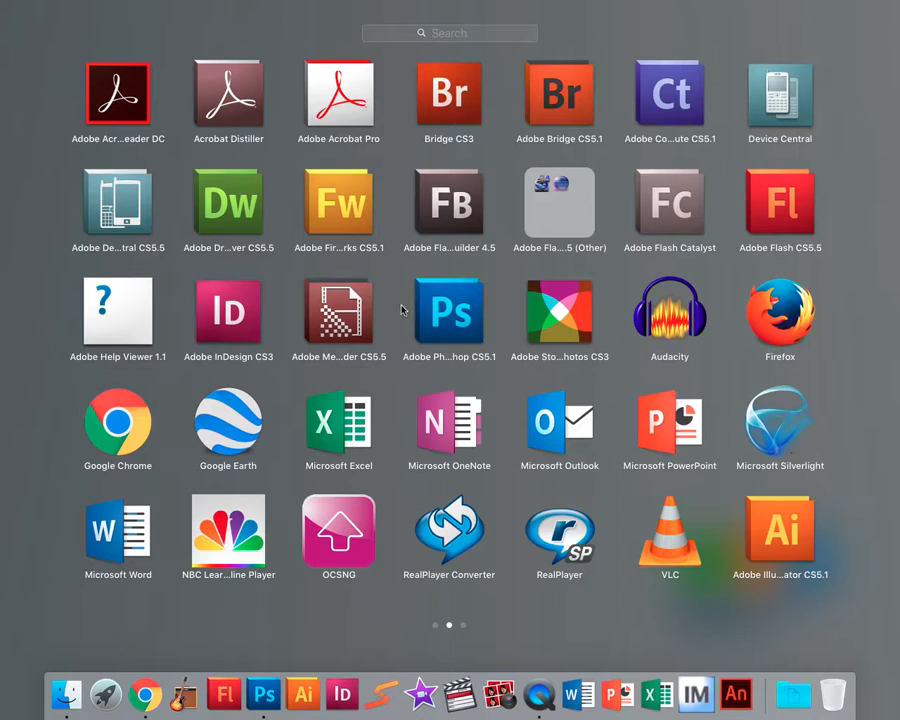
{"action": "left_click", "coordinate": [255, 680]}
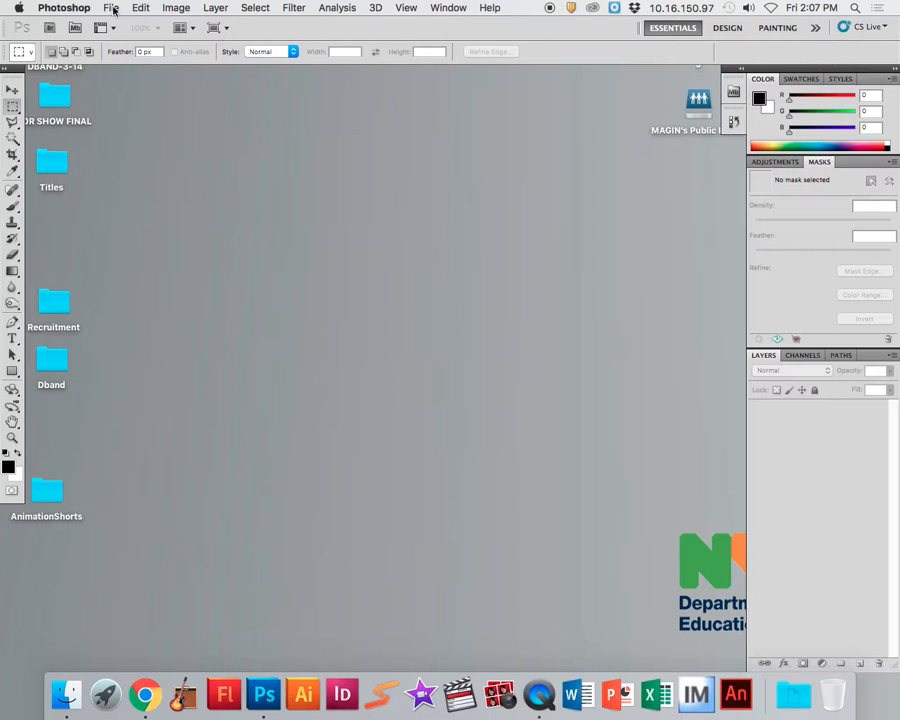
- Create a new document 10 by 7.5 inches at 200 pixels/inch, in RGB Color with a white background
{"action": "left_click", "coordinate": [112, 9]}
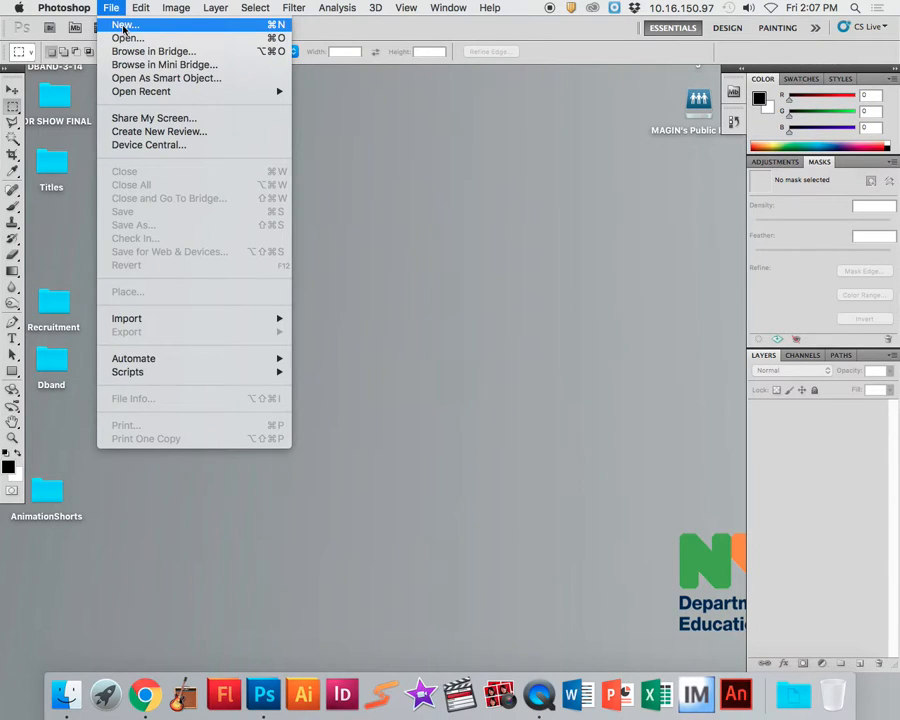
{"action": "left_click", "coordinate": [124, 25]}
{"action": "left_click_drag", "start_coordinate": [335, 218], "coordinate": [260, 118]}
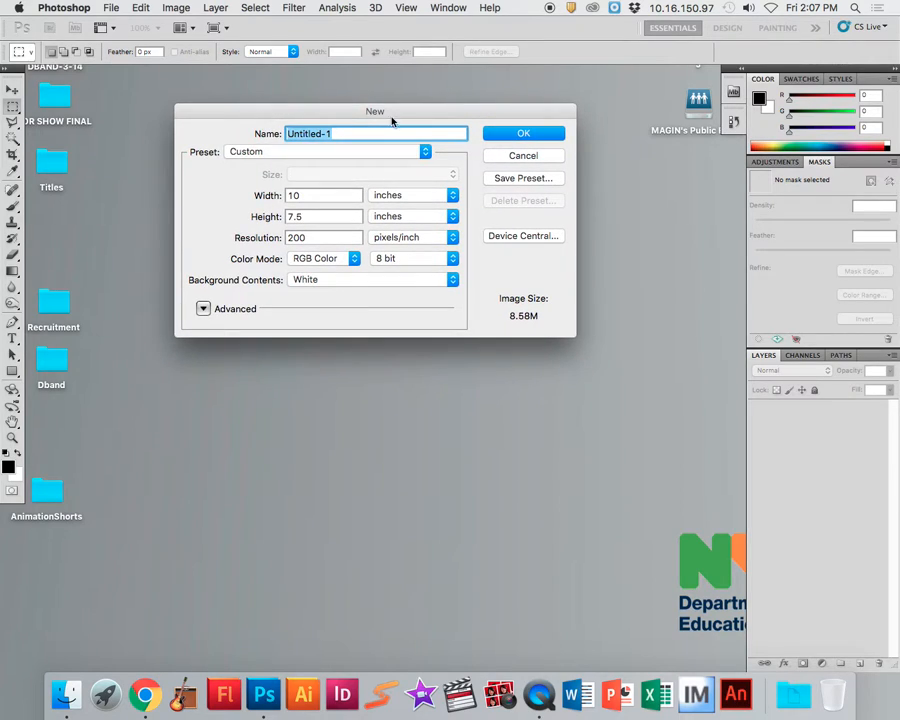
{"action": "left_click", "coordinate": [403, 200]}
{"action": "left_click", "coordinate": [408, 183]}
{"action": "left_click", "coordinate": [410, 197]}
{"action": "left_click", "coordinate": [406, 206]}
{"action": "left_click", "coordinate": [300, 197]}
{"action": "left_click_drag", "start_coordinate": [300, 197], "coordinate": [289, 218]}
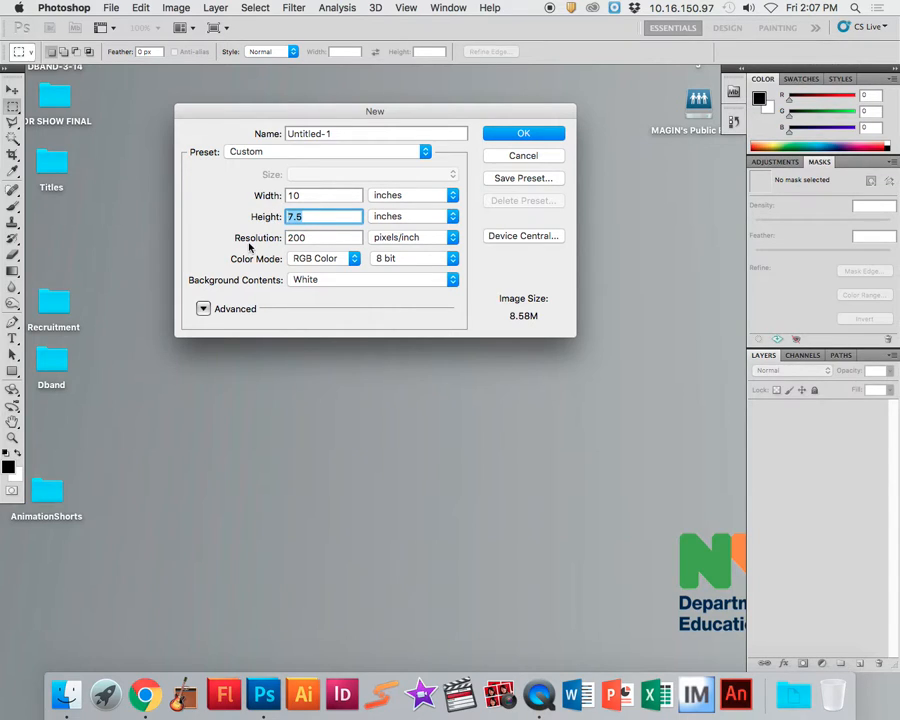
{"action": "left_click", "coordinate": [267, 241]}
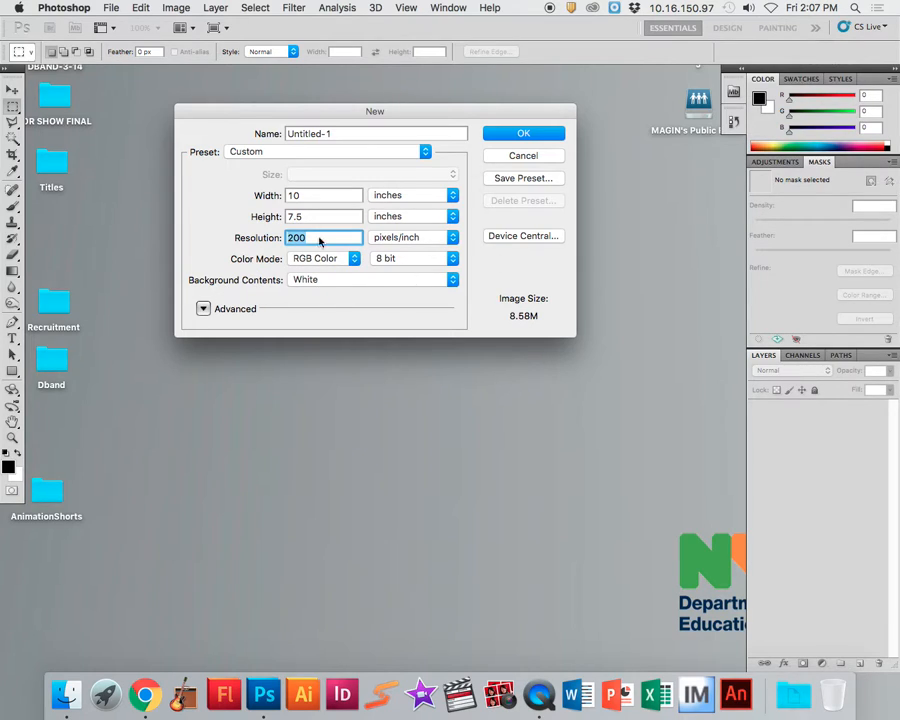
{"action": "left_click", "coordinate": [518, 135]}
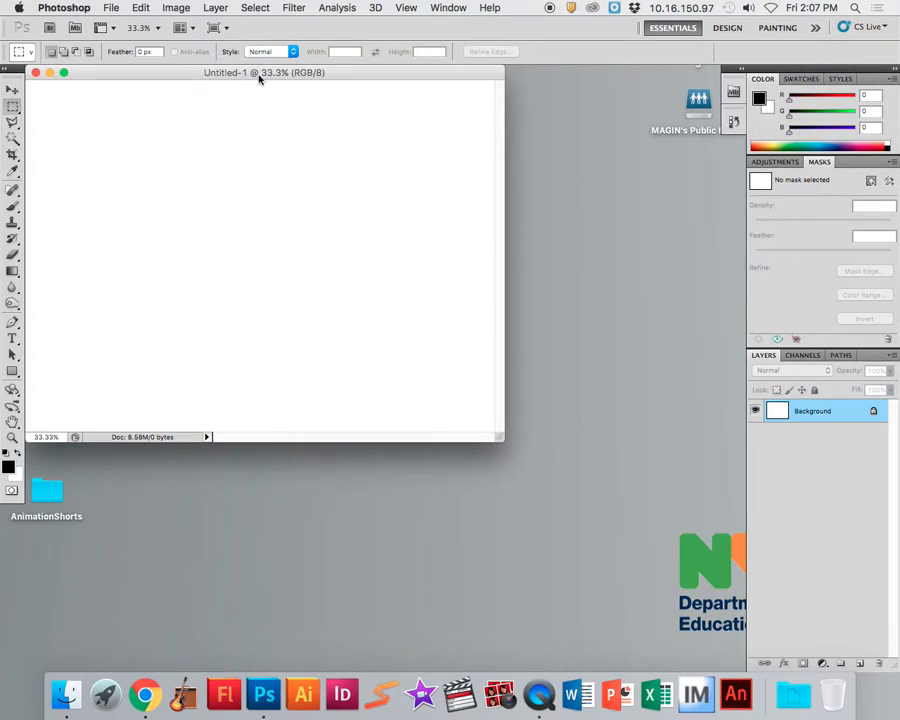
{"action": "left_click_drag", "start_coordinate": [178, 76], "coordinate": [238, 80]}
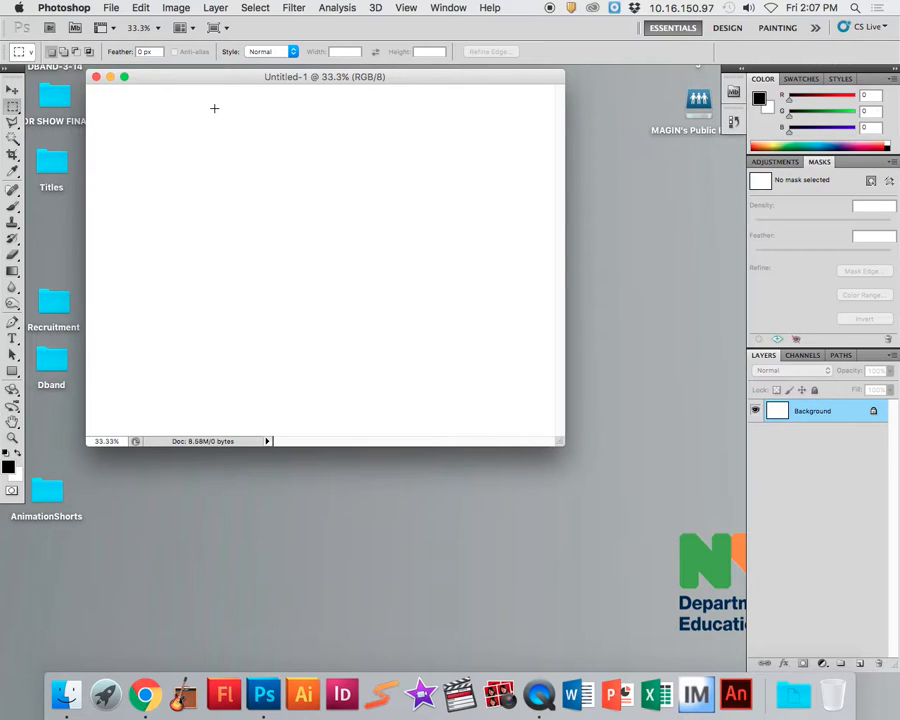
- Open desert sand.jpg and sky.jpg together from the Images folder inside Graphics on the RM412-TS SHARE-1 volume
{"action": "left_click", "coordinate": [111, 9]}
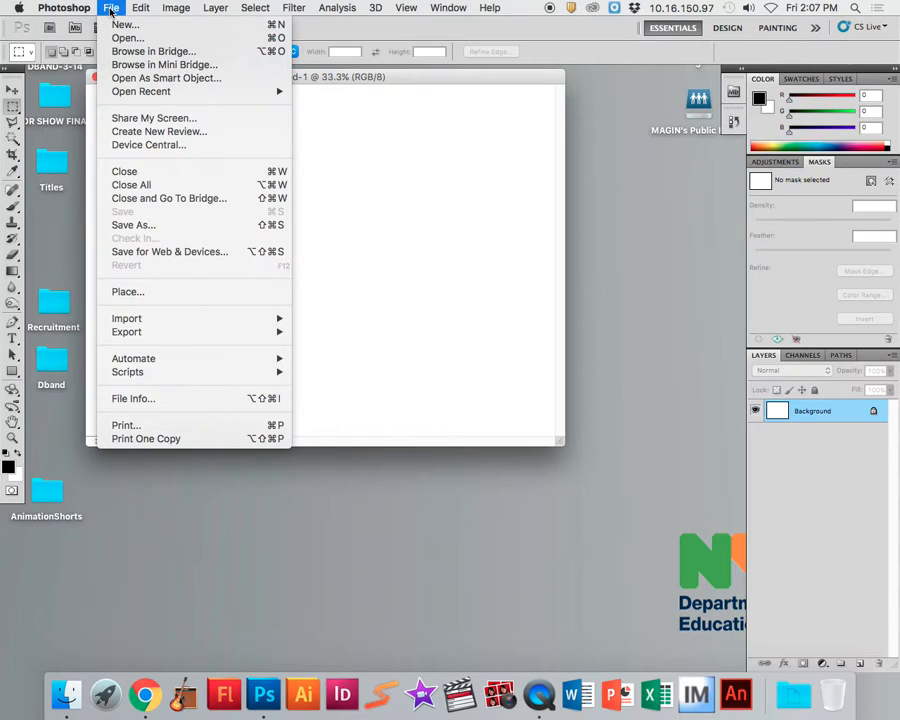
{"action": "left_click", "coordinate": [126, 37]}
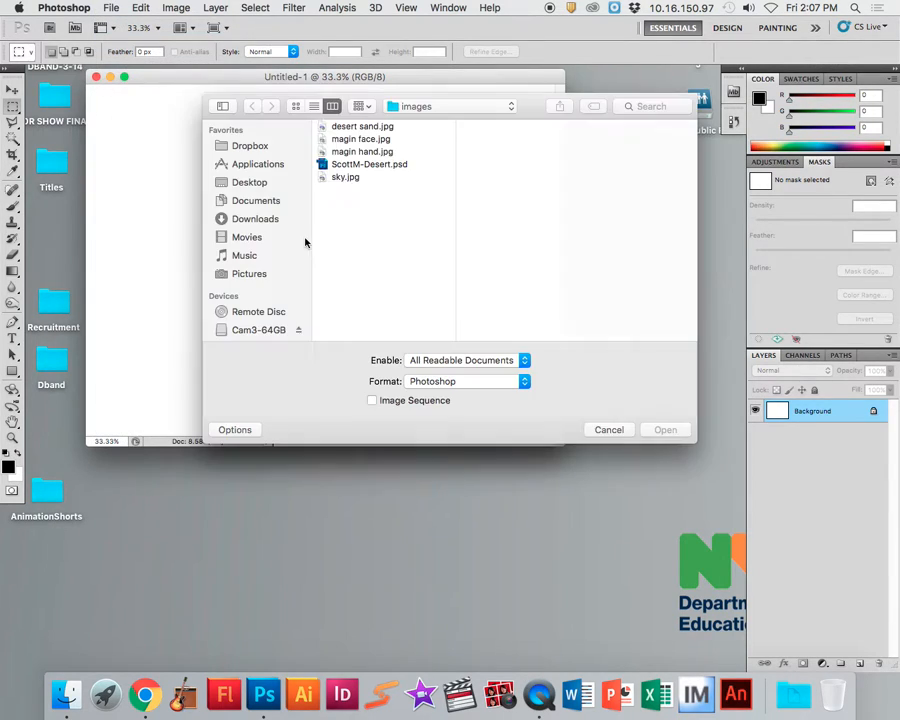
{"action": "left_click_drag", "start_coordinate": [308, 197], "coordinate": [311, 327]}
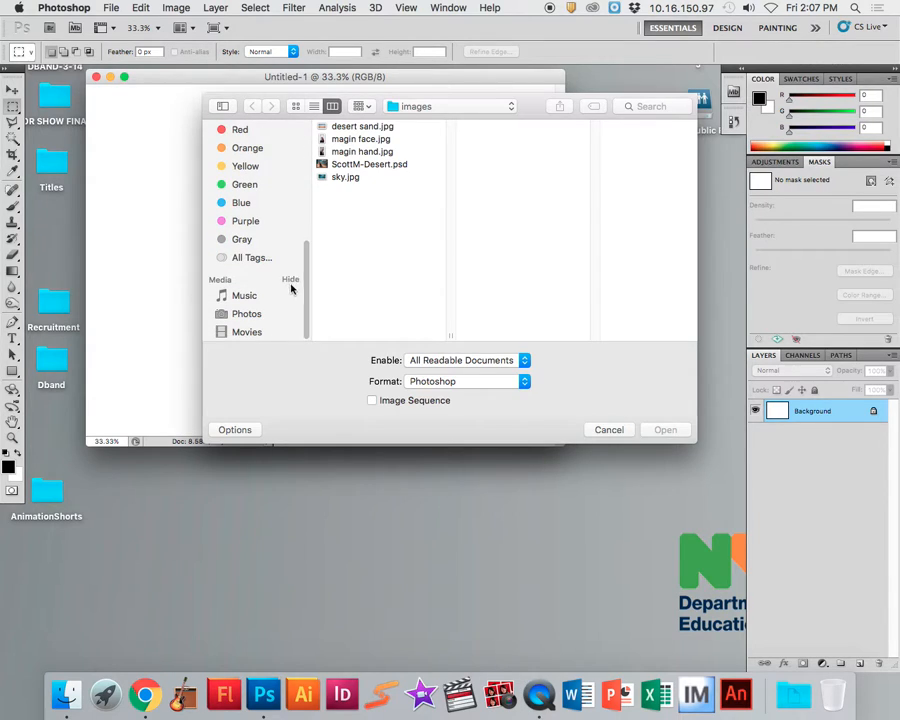
{"action": "scroll", "coordinate": [301, 284], "scroll_direction": "up", "scroll_amount": 5}
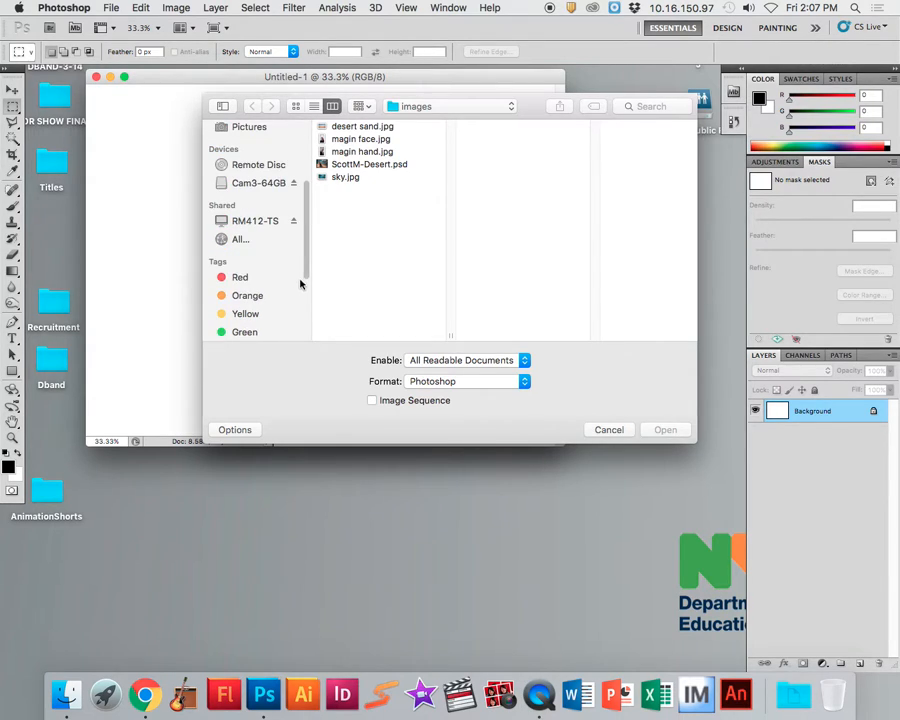
{"action": "left_click", "coordinate": [253, 226]}
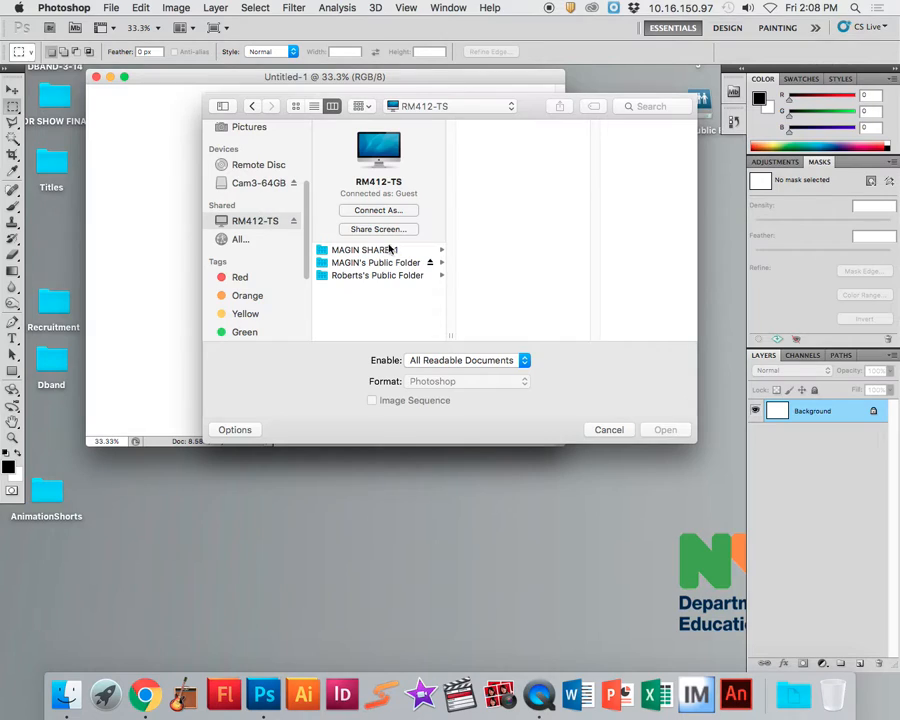
{"action": "left_click", "coordinate": [355, 255]}
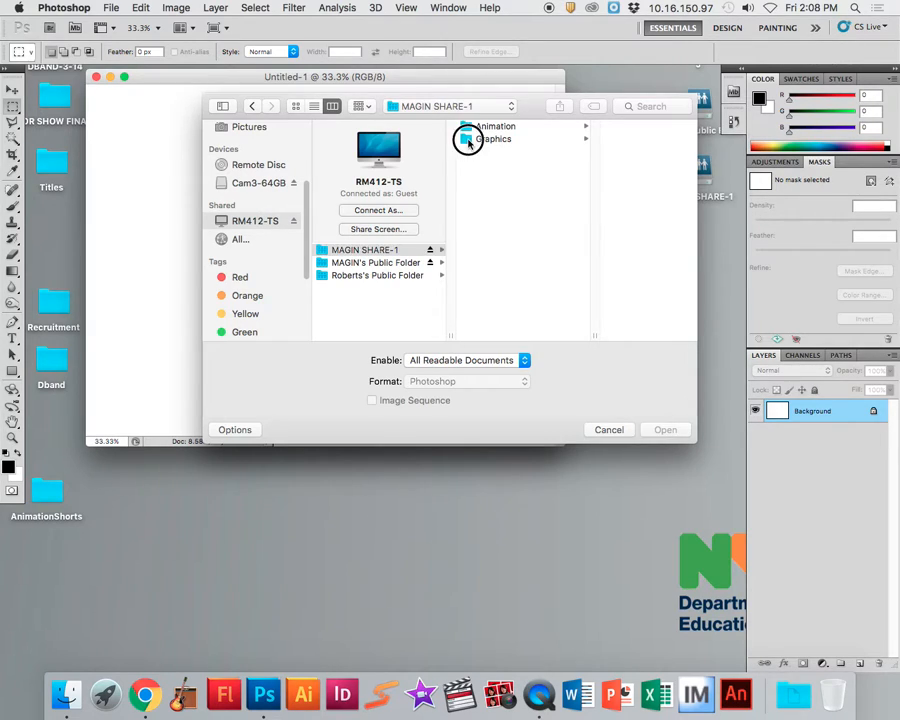
{"action": "left_click", "coordinate": [467, 140]}
{"action": "left_click", "coordinate": [566, 141]}
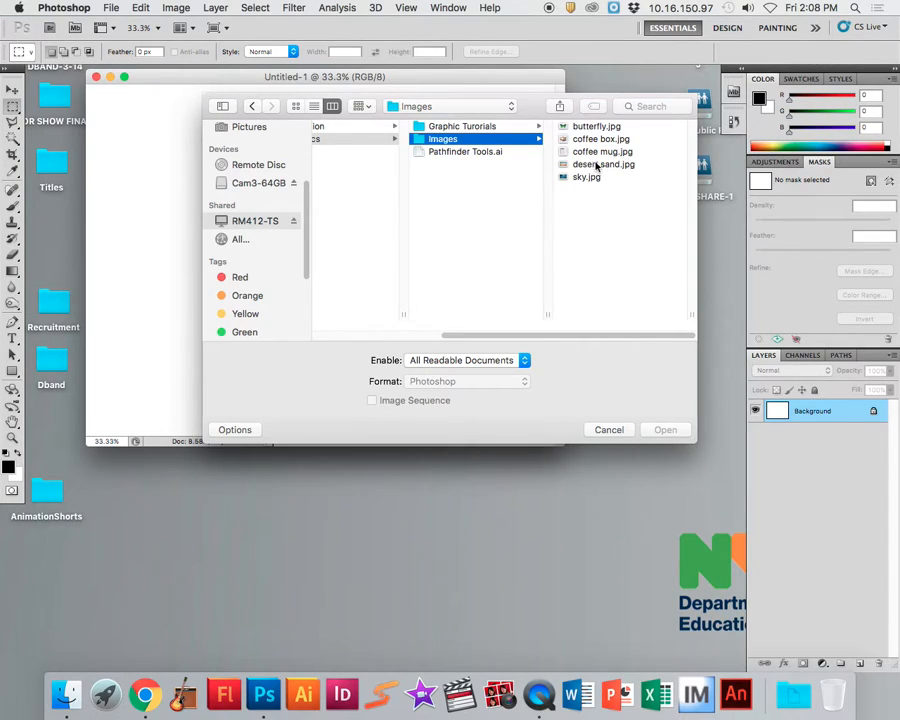
{"action": "left_click", "coordinate": [584, 163]}
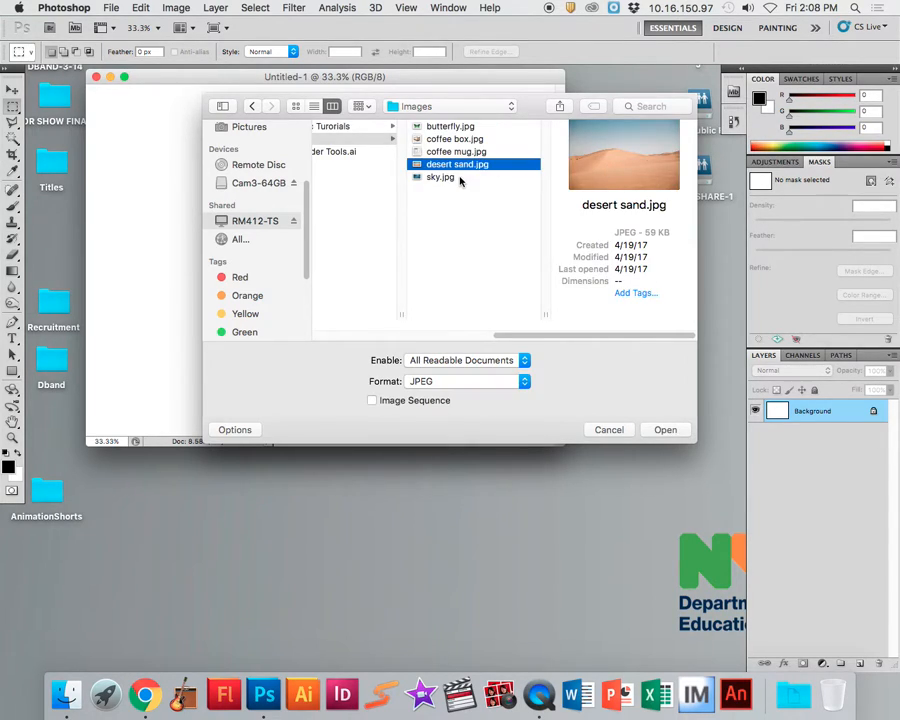
{"action": "left_click", "coordinate": [438, 177], "text": "shift"}
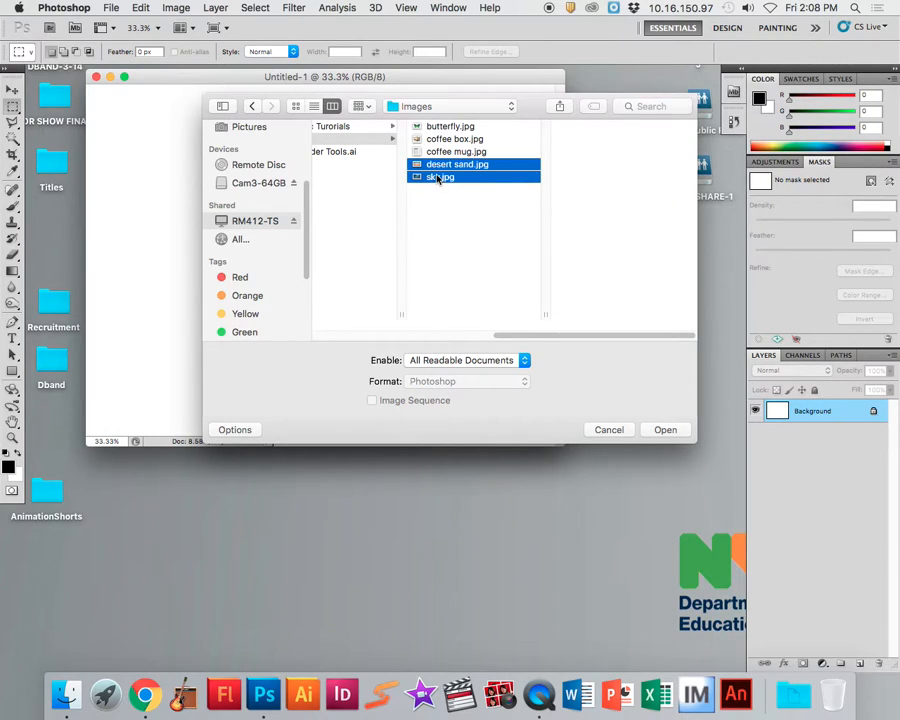
{"action": "left_click", "coordinate": [660, 430]}
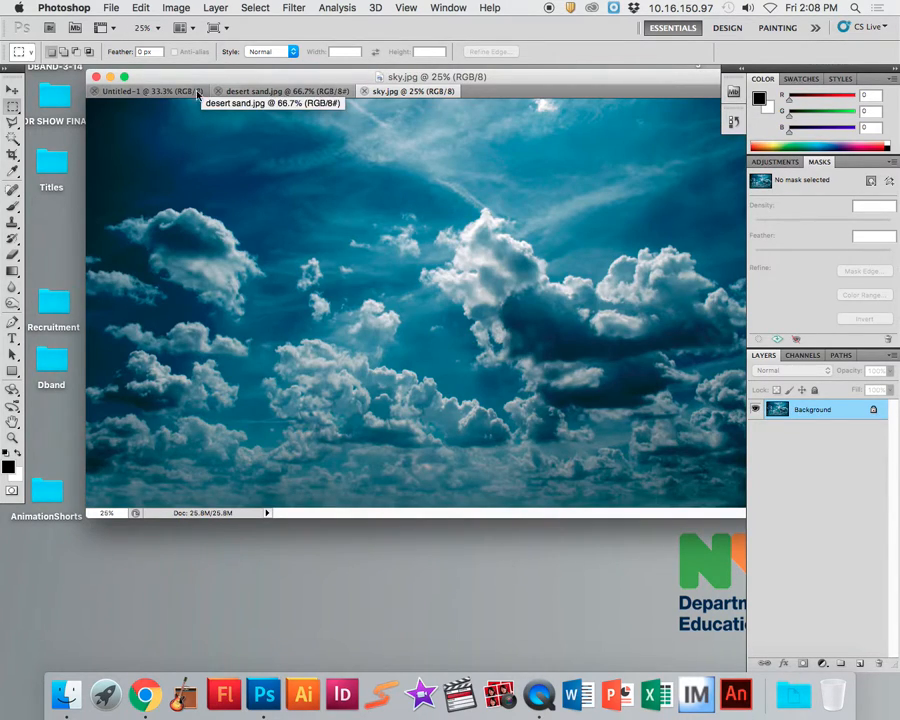
- View the blank Untitled-1 document, desert sand.jpg and sky.jpg in turn to compare the open files
{"action": "left_click", "coordinate": [130, 91]}
{"action": "left_click", "coordinate": [262, 91]}
{"action": "left_click", "coordinate": [375, 91]}
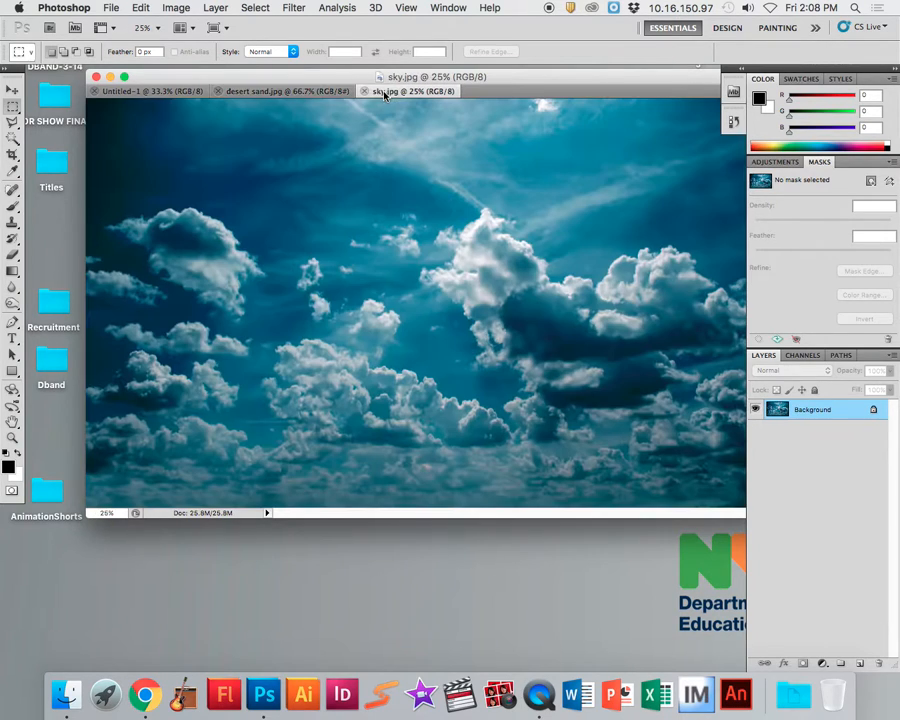
{"action": "left_click", "coordinate": [270, 91]}
{"action": "left_click", "coordinate": [150, 91]}
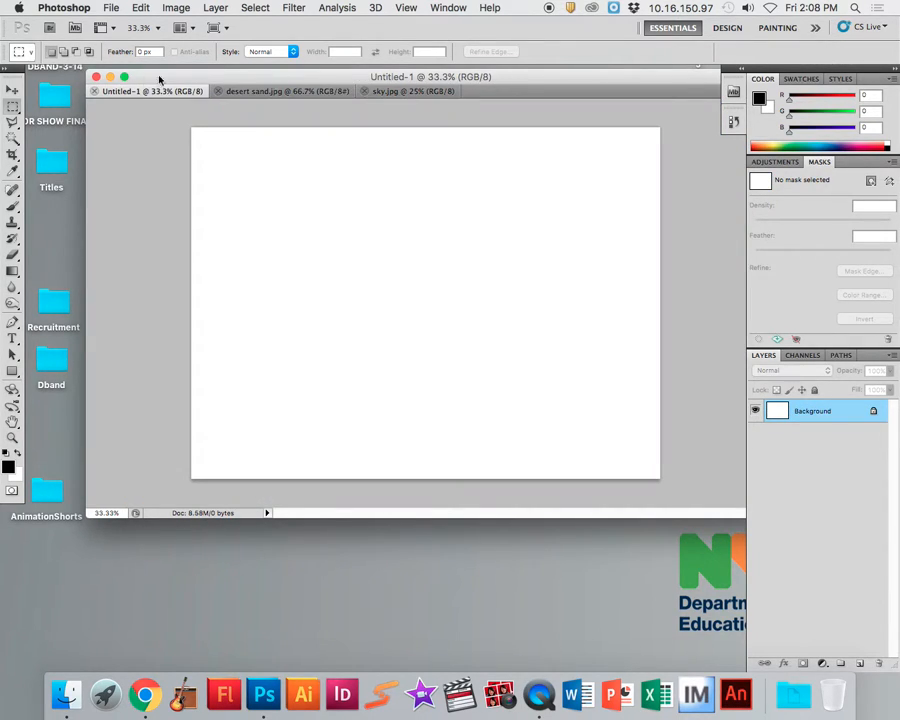
{"action": "left_click", "coordinate": [279, 91]}
{"action": "left_click", "coordinate": [395, 91]}
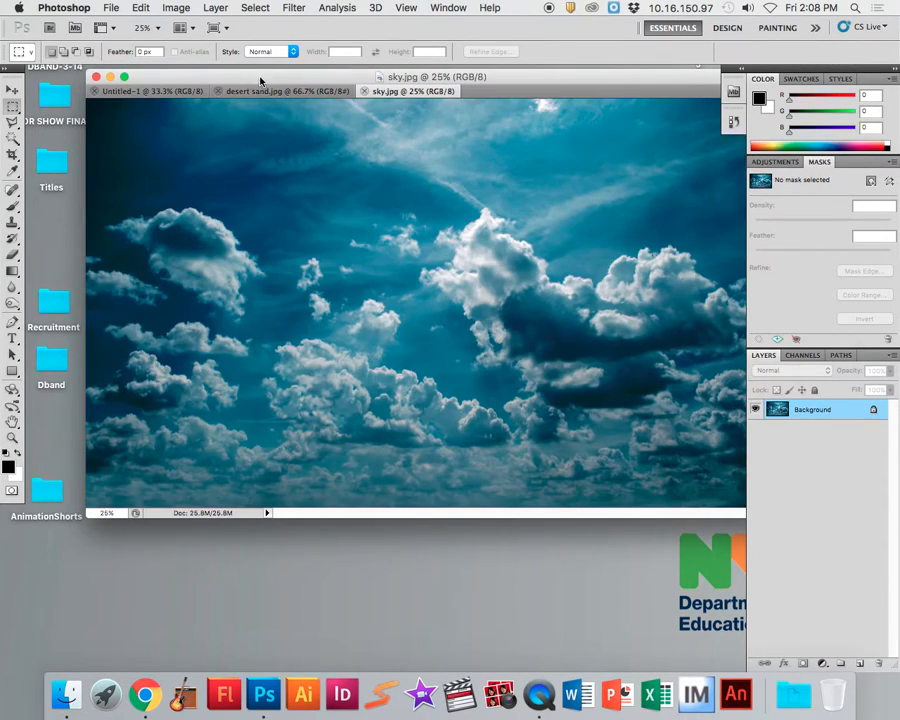
{"action": "left_click_drag", "start_coordinate": [258, 80], "coordinate": [204, 78]}
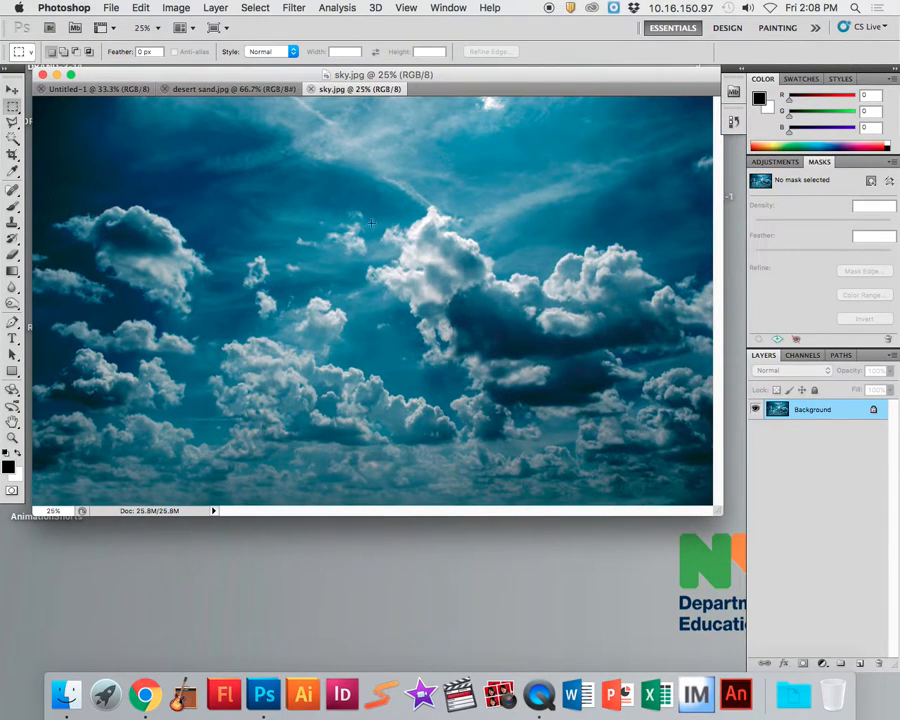
{"action": "left_click", "coordinate": [66, 90]}
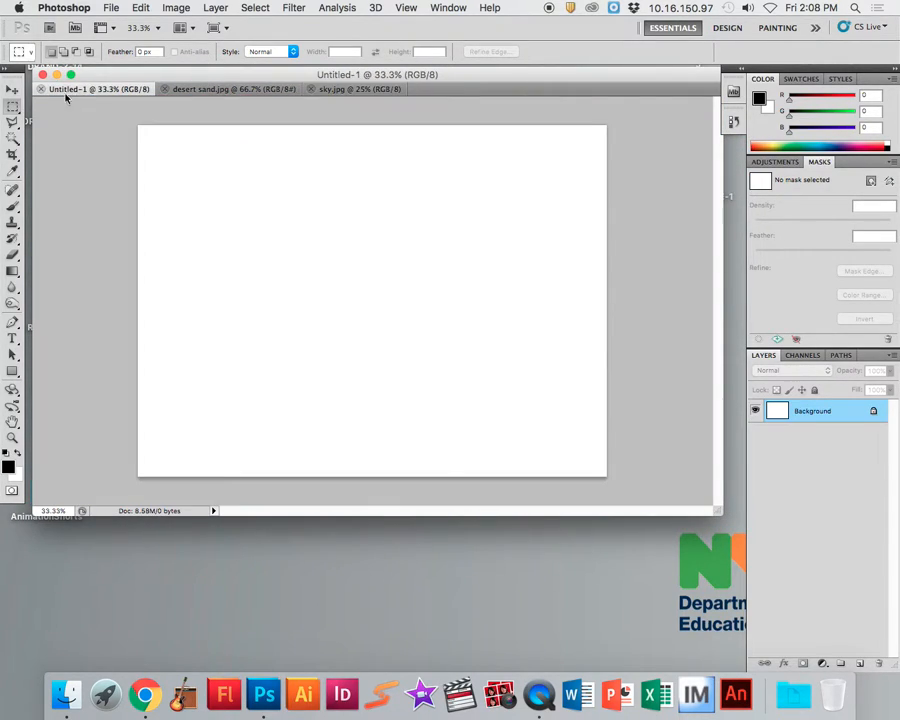
{"action": "left_click", "coordinate": [201, 91]}
{"action": "left_click", "coordinate": [343, 90]}
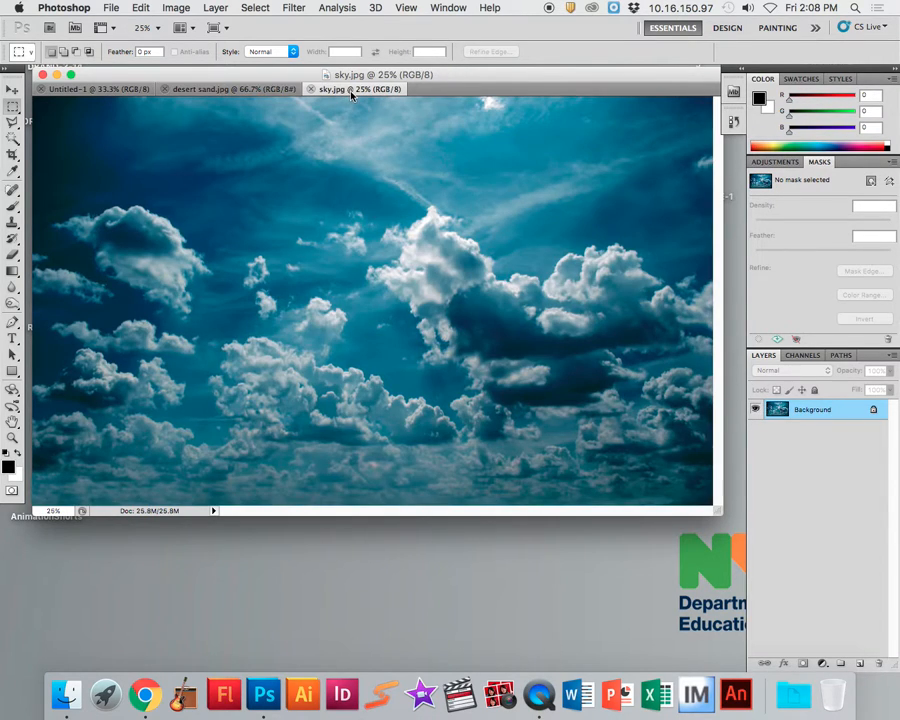
{"action": "left_click", "coordinate": [221, 90]}
- Check the pixel dimensions, document size and resolution of the blank Untitled-1 document
{"action": "left_click", "coordinate": [88, 90]}
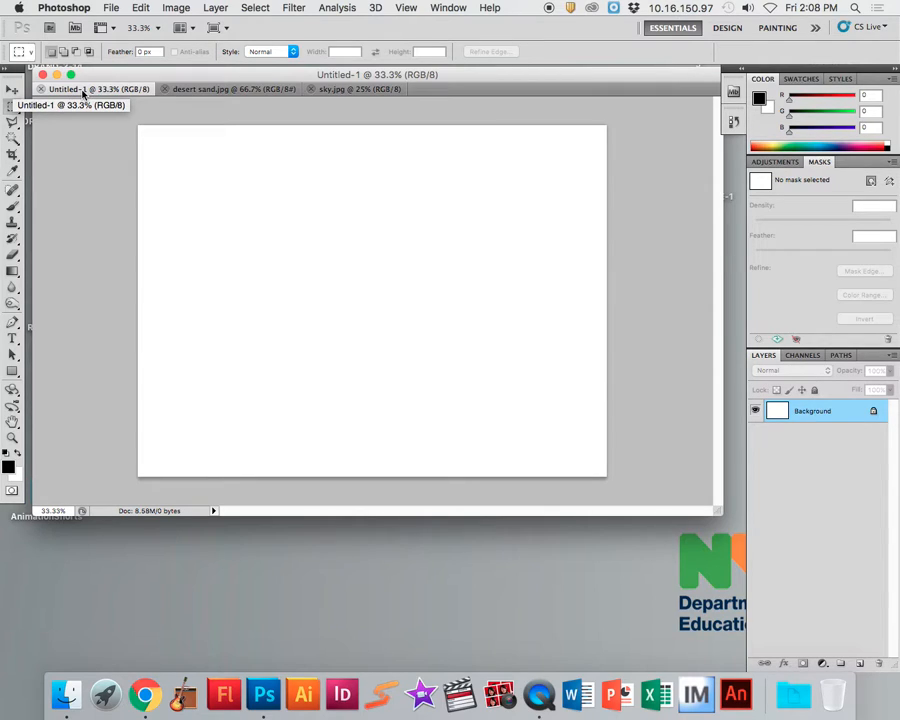
{"action": "left_click", "coordinate": [176, 8]}
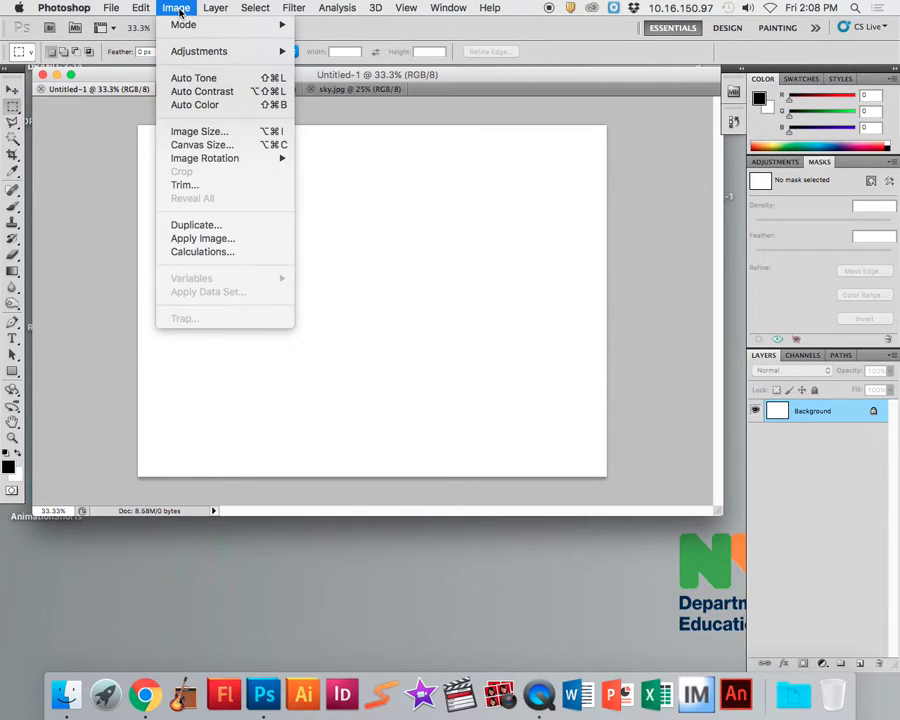
{"action": "left_click", "coordinate": [200, 132]}
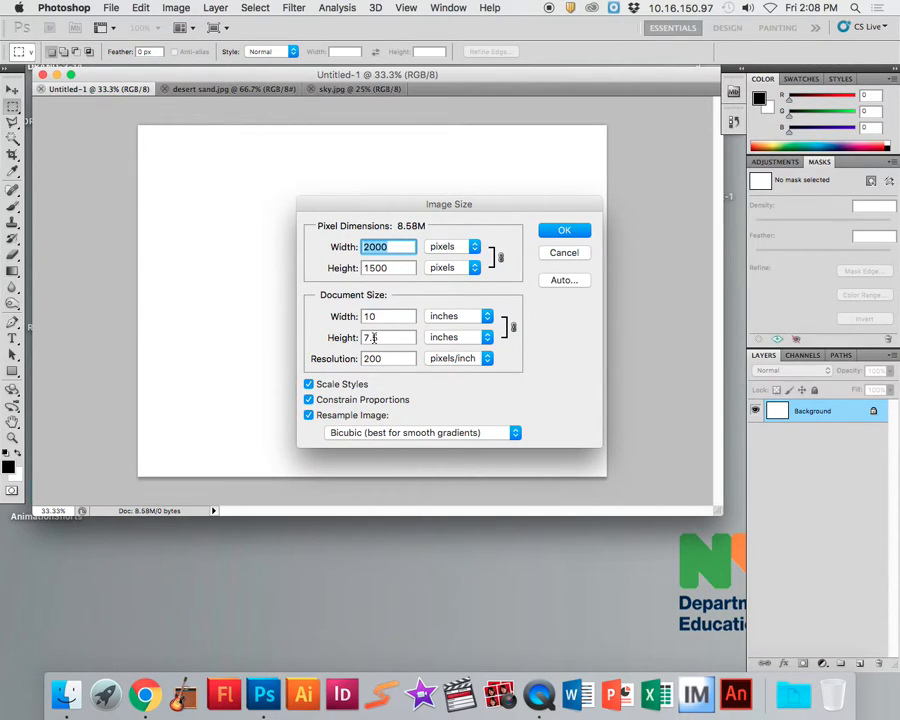
{"action": "left_click", "coordinate": [554, 234]}
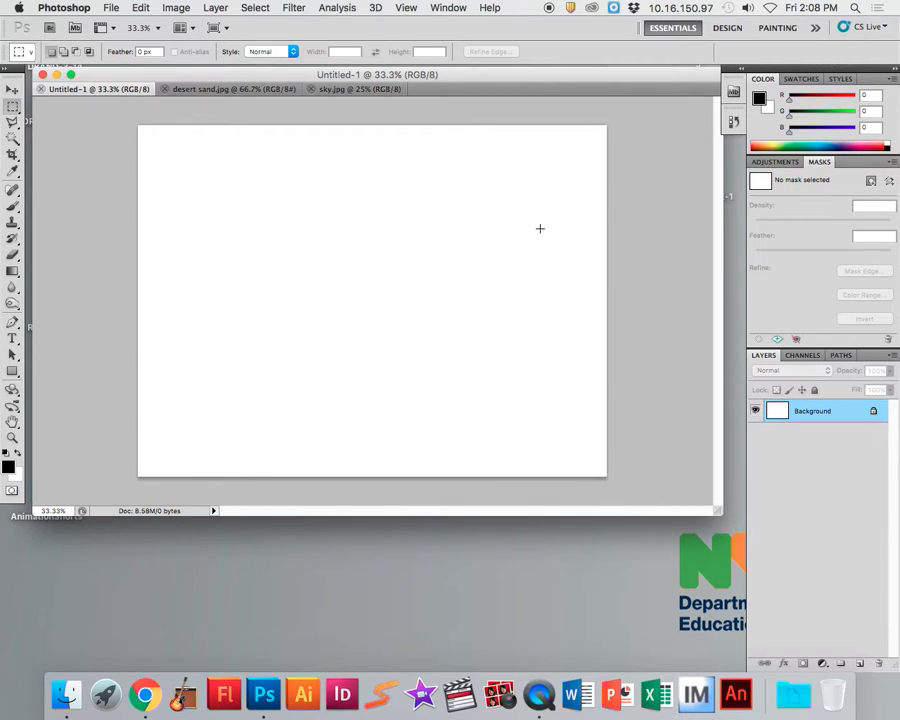
- Check the pixel dimensions, document size and resolution of desert sand.jpg
{"action": "left_click", "coordinate": [217, 90]}
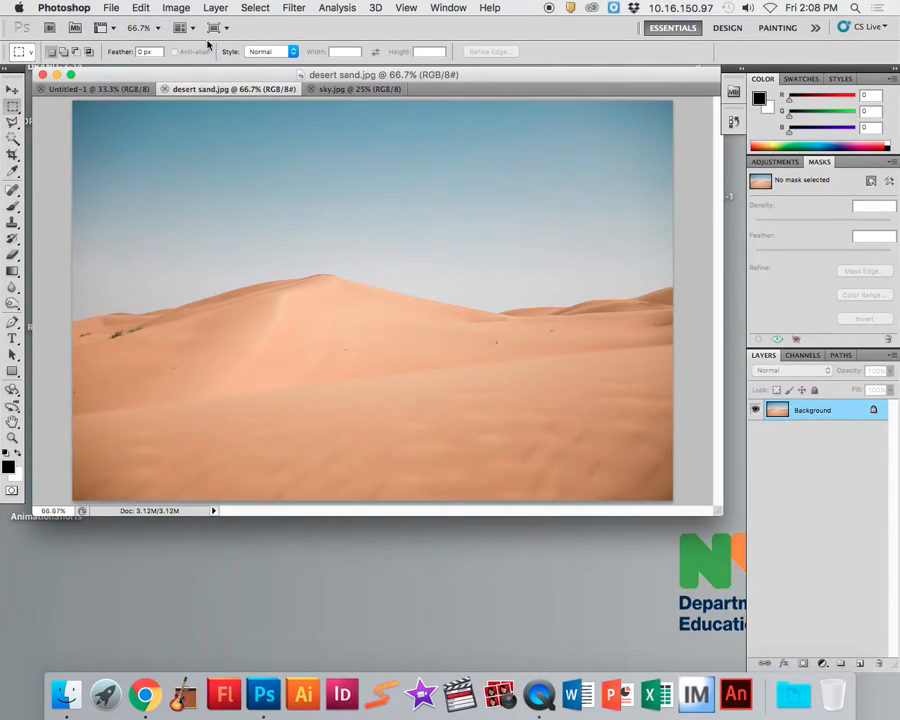
{"action": "left_click", "coordinate": [176, 8]}
{"action": "left_click", "coordinate": [190, 131]}
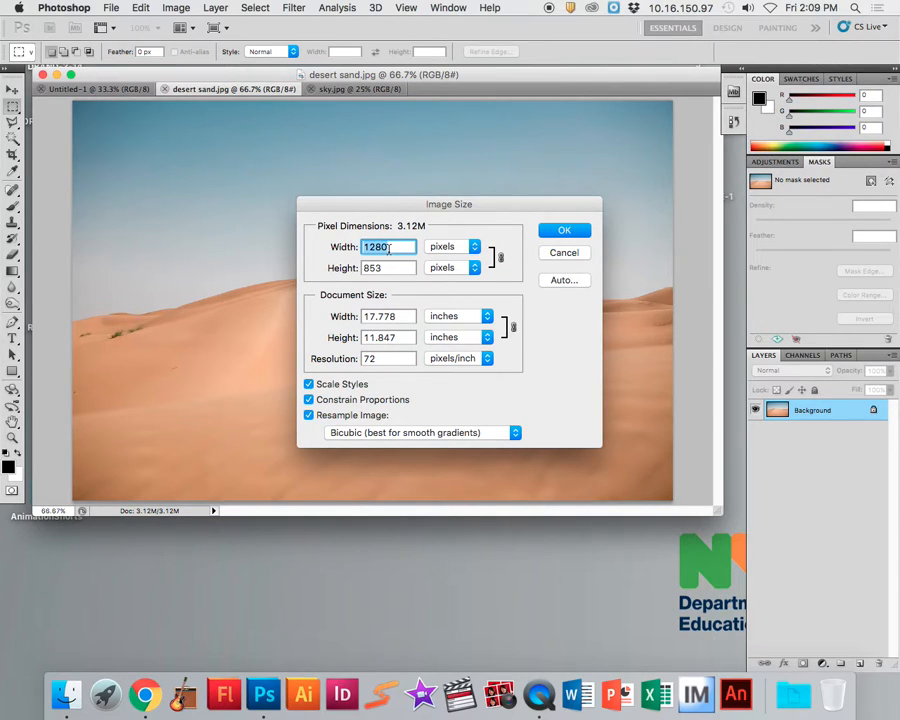
{"action": "left_click", "coordinate": [564, 231]}
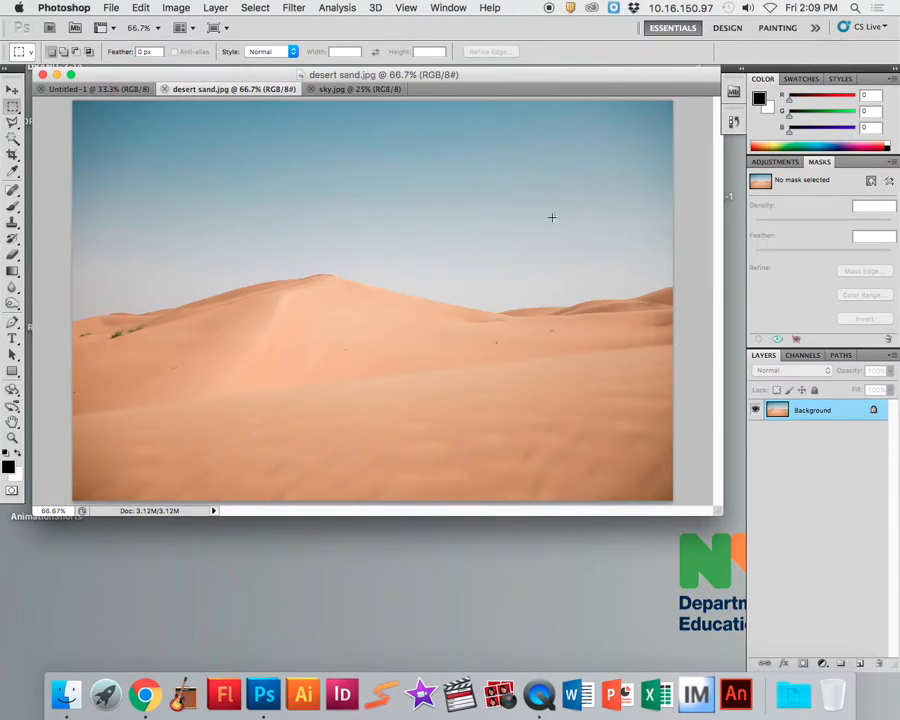
- Check the pixel dimensions, document size and resolution of sky.jpg
{"action": "left_click", "coordinate": [334, 90]}
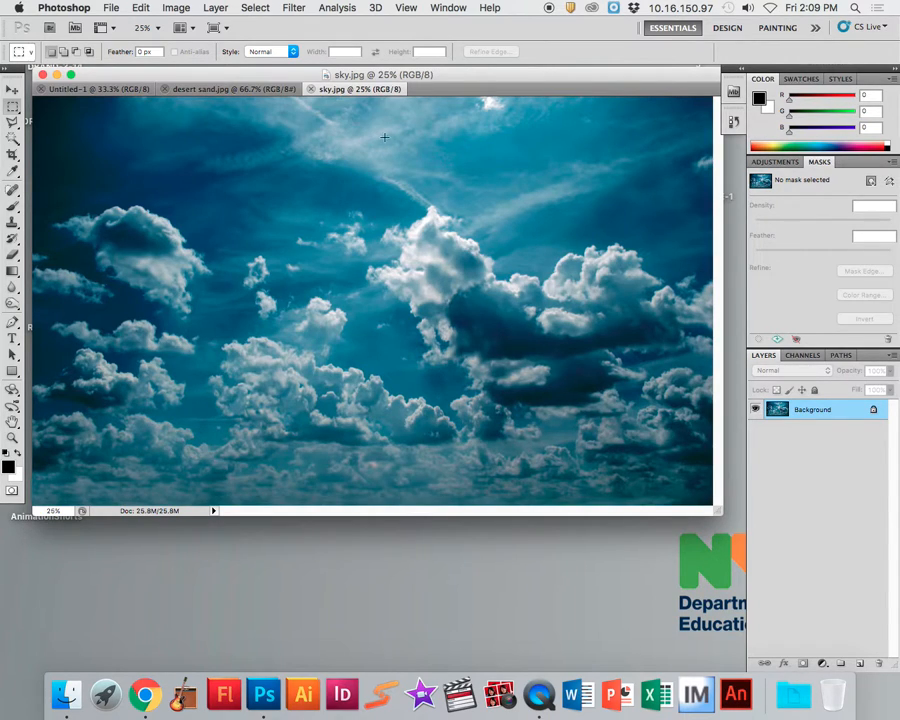
{"action": "left_click", "coordinate": [176, 8]}
{"action": "left_click", "coordinate": [210, 131]}
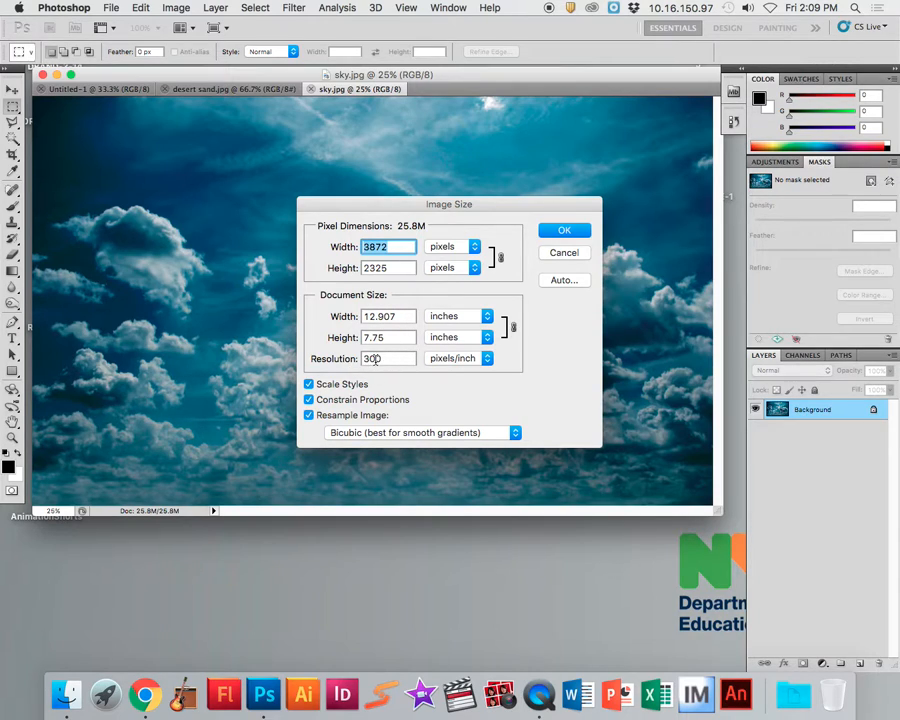
{"action": "left_click", "coordinate": [557, 234]}
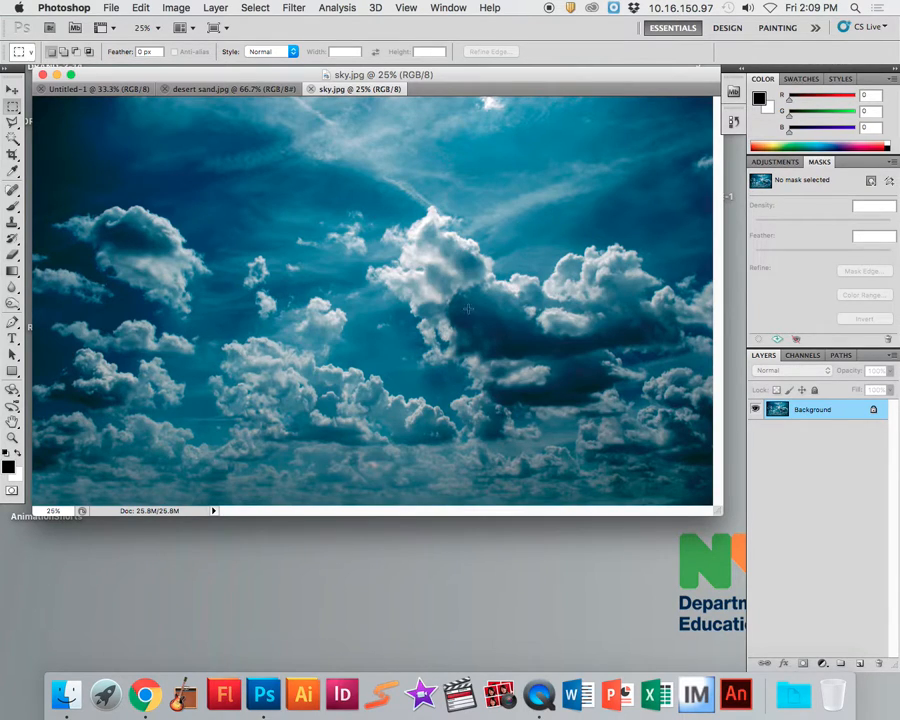
- Compare the blank Untitled-1 document with desert sand.jpg and sky.jpg by viewing them in turn
{"action": "left_click", "coordinate": [92, 89]}
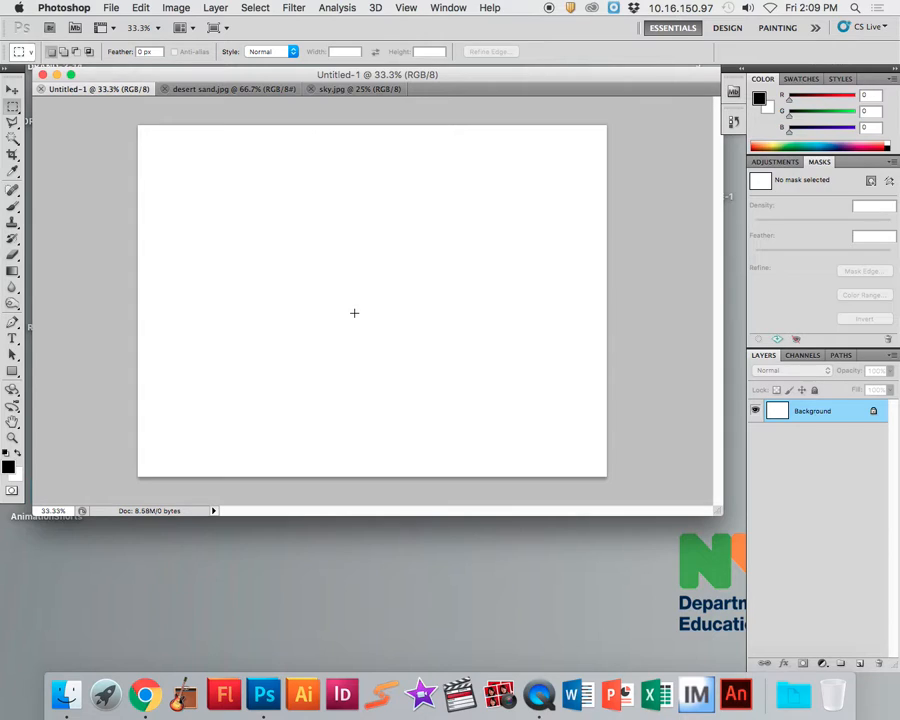
{"action": "left_click", "coordinate": [240, 92]}
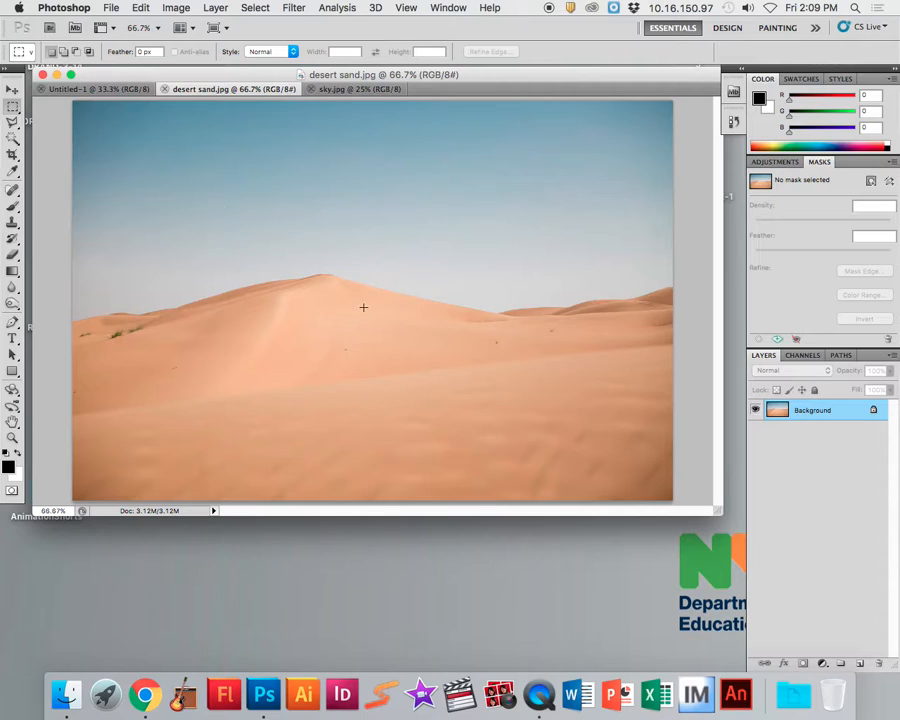
{"action": "left_click", "coordinate": [76, 88]}
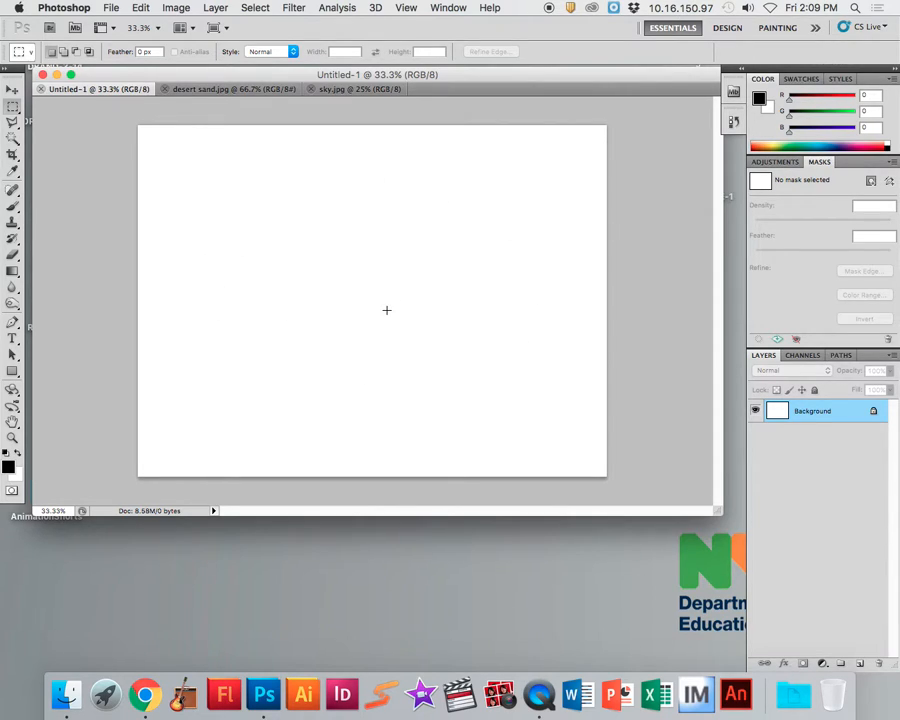
{"action": "left_click", "coordinate": [221, 89]}
{"action": "left_click", "coordinate": [331, 89]}
{"action": "left_click", "coordinate": [255, 89]}
{"action": "left_click", "coordinate": [80, 89]}
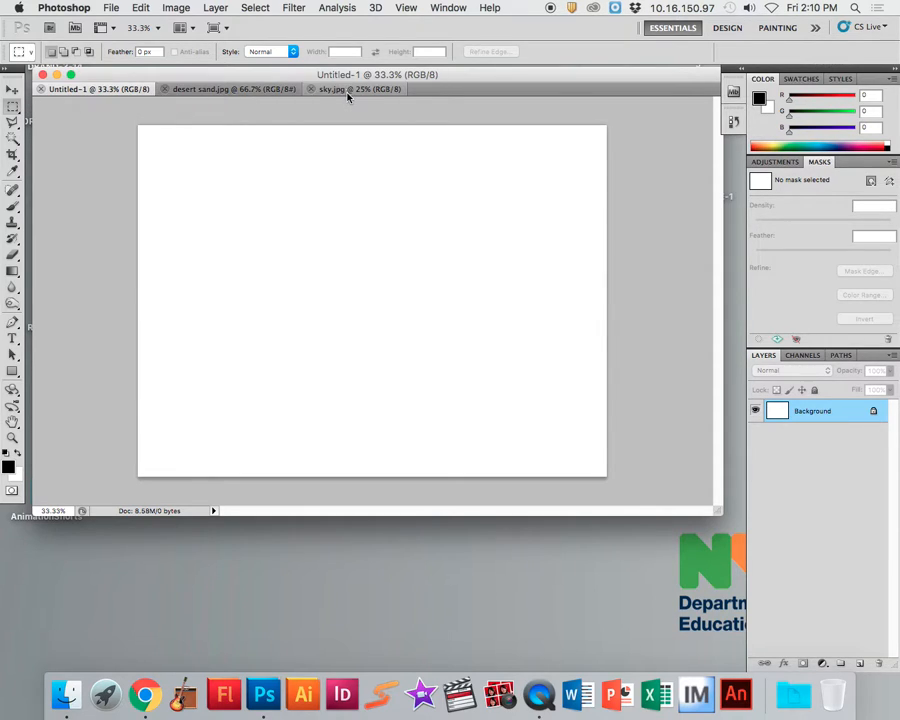
- Set up the Crop tool on desert sand.jpg with a width of 10 in, height of 7.5 in and resolution of 200 pixels/inch
{"action": "left_click", "coordinate": [227, 94]}
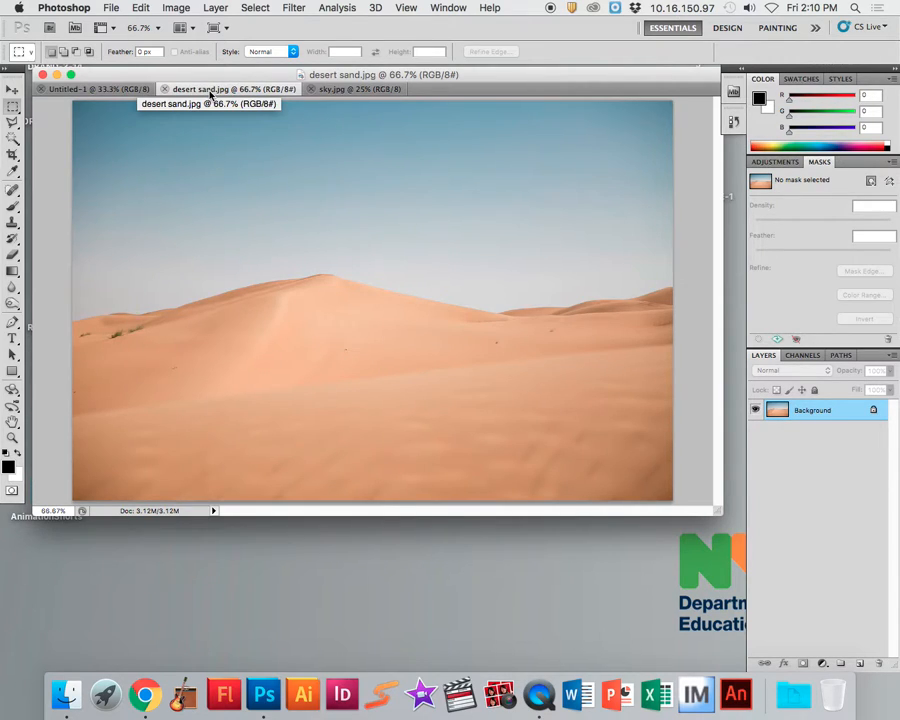
{"action": "left_click", "coordinate": [12, 155]}
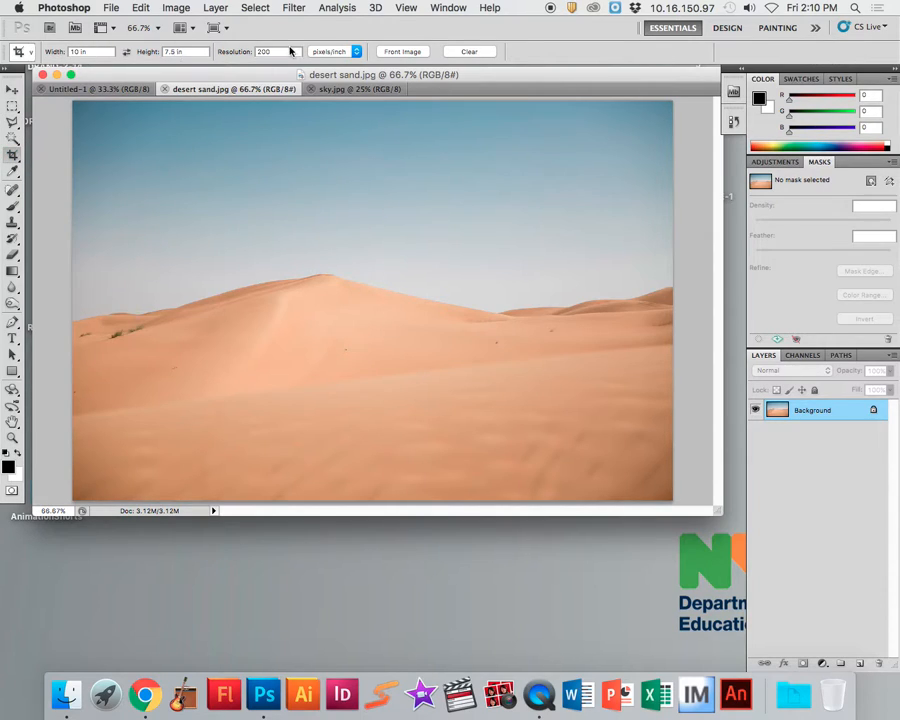
{"action": "left_click", "coordinate": [92, 51]}
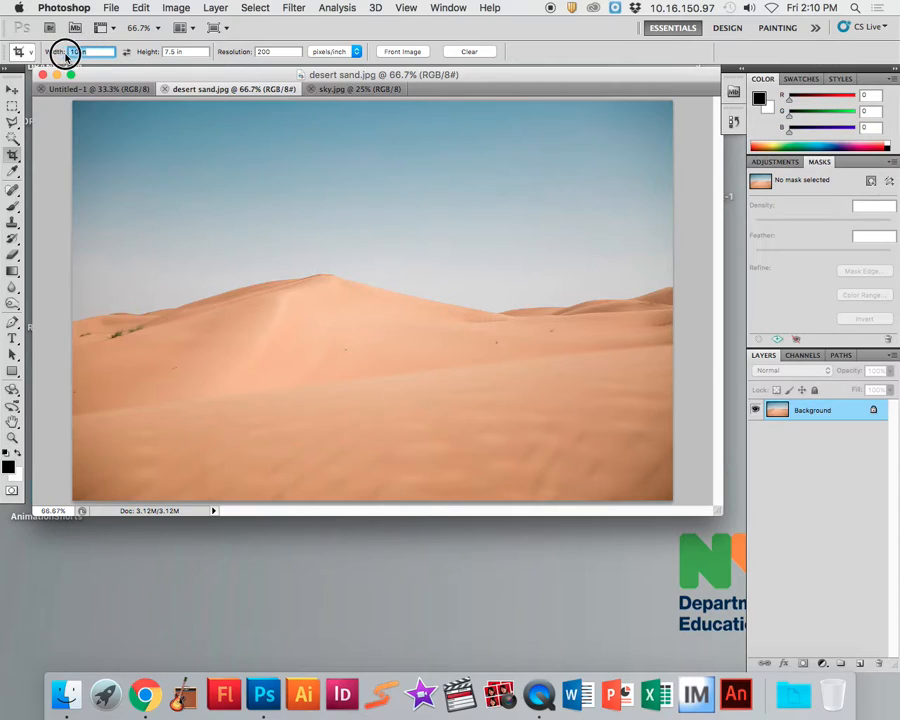
{"action": "left_click", "coordinate": [165, 51]}
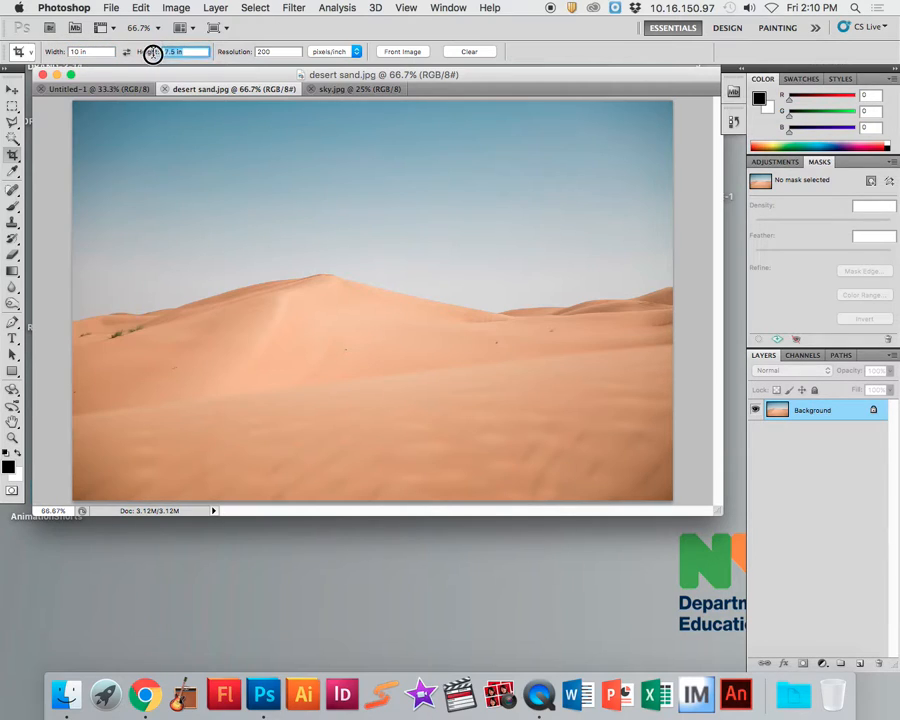
{"action": "left_click", "coordinate": [281, 52]}
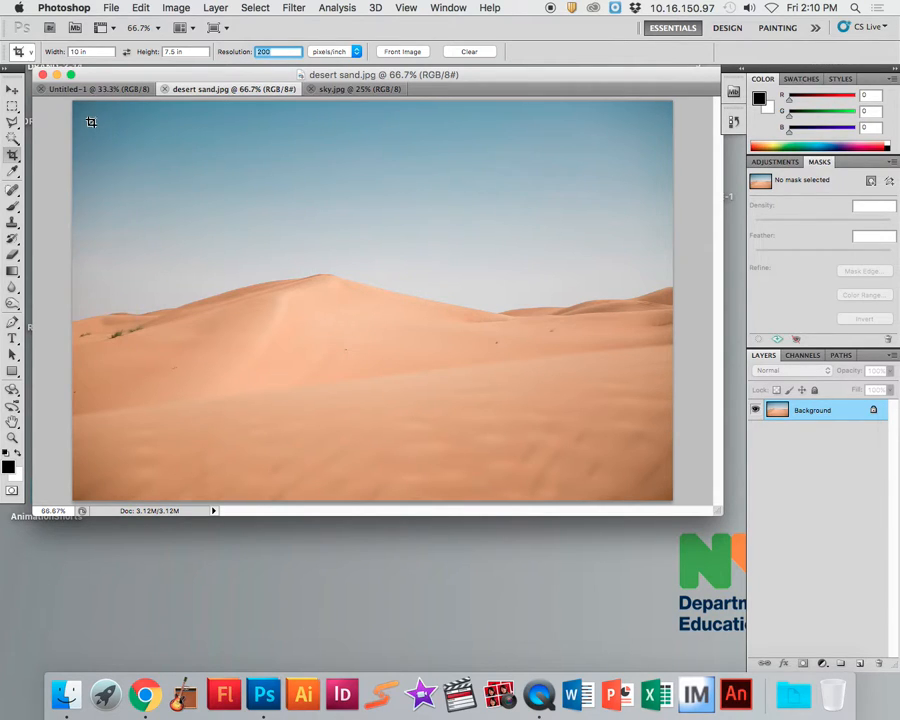
- Draw a crop frame around the dune in desert sand.jpg and enlarge it to nearly the full image height
{"action": "left_click_drag", "start_coordinate": [91, 121], "coordinate": [589, 478]}
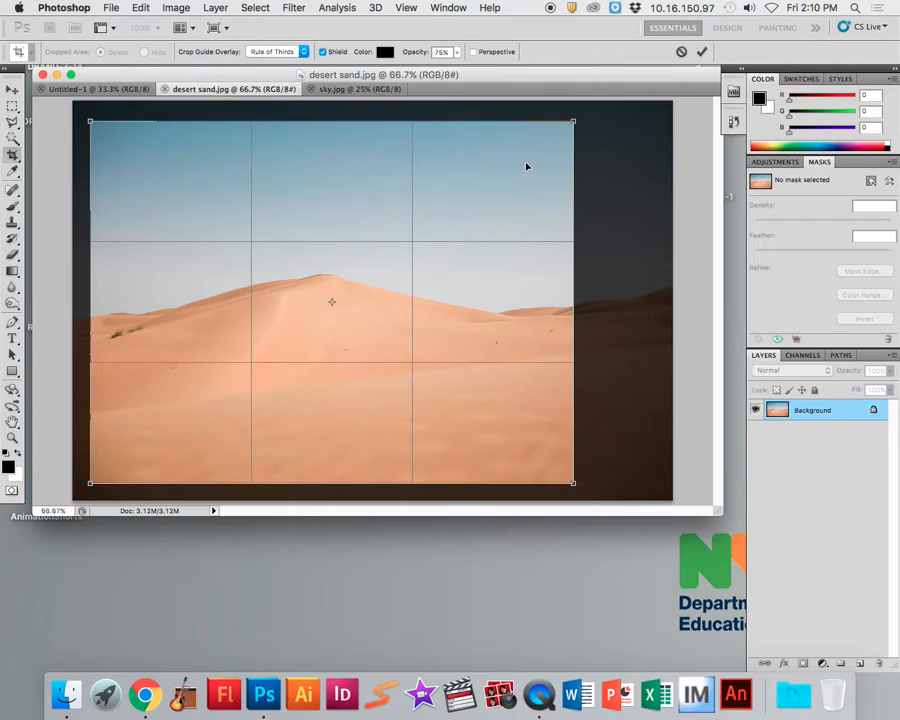
{"action": "left_click_drag", "start_coordinate": [575, 122], "coordinate": [586, 112]}
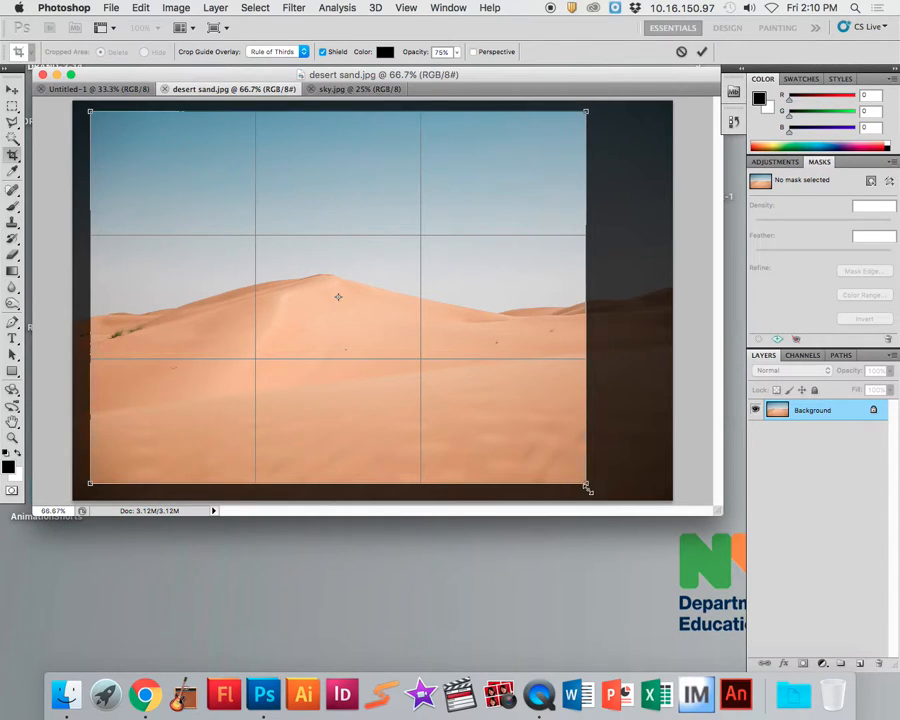
{"action": "left_click_drag", "start_coordinate": [587, 488], "coordinate": [608, 498]}
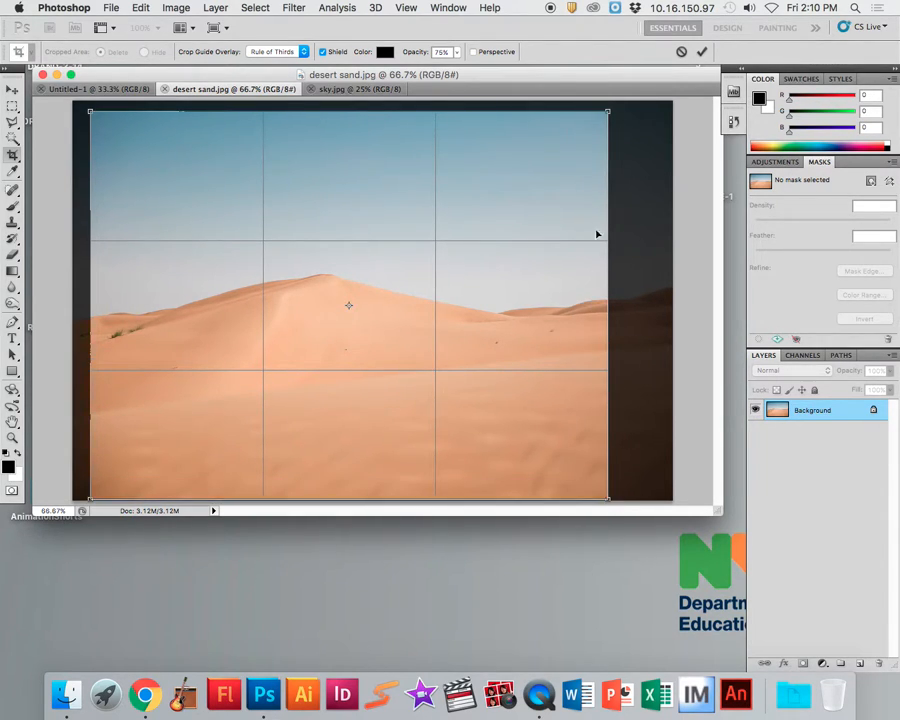
{"action": "left_click_drag", "start_coordinate": [609, 110], "coordinate": [619, 104]}
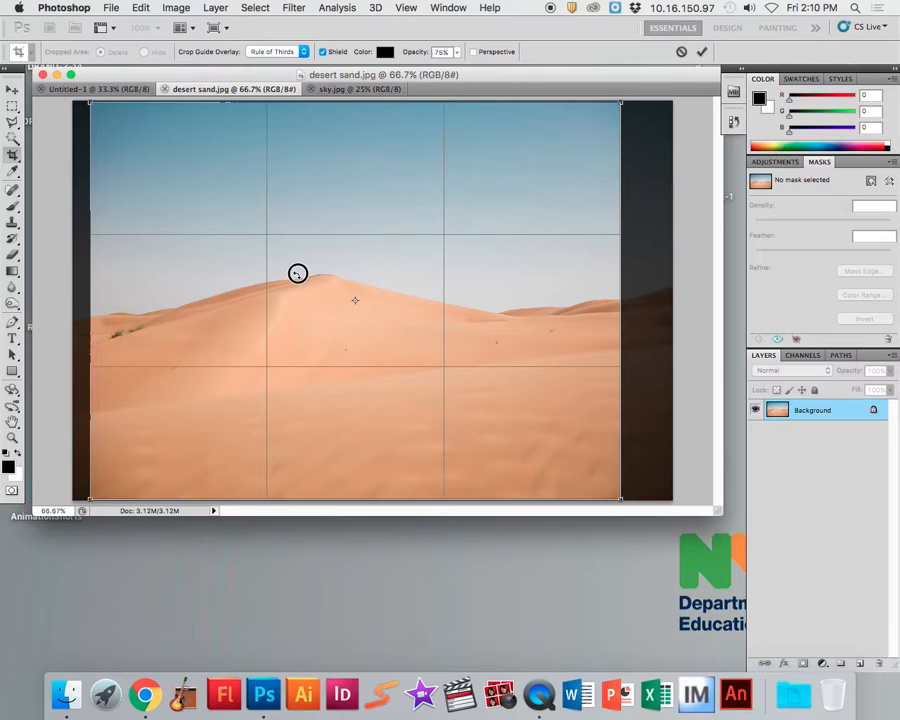
- Try out different placements of the crop frame toward the left part of the desert image
{"action": "mouse_move", "coordinate": [298, 274]}
{"action": "left_mouse_down"}
{"action": "mouse_move", "coordinate": [344, 275]}
{"action": "mouse_move", "coordinate": [322, 270]}
{"action": "mouse_move", "coordinate": [326, 277]}
{"action": "left_mouse_up"}
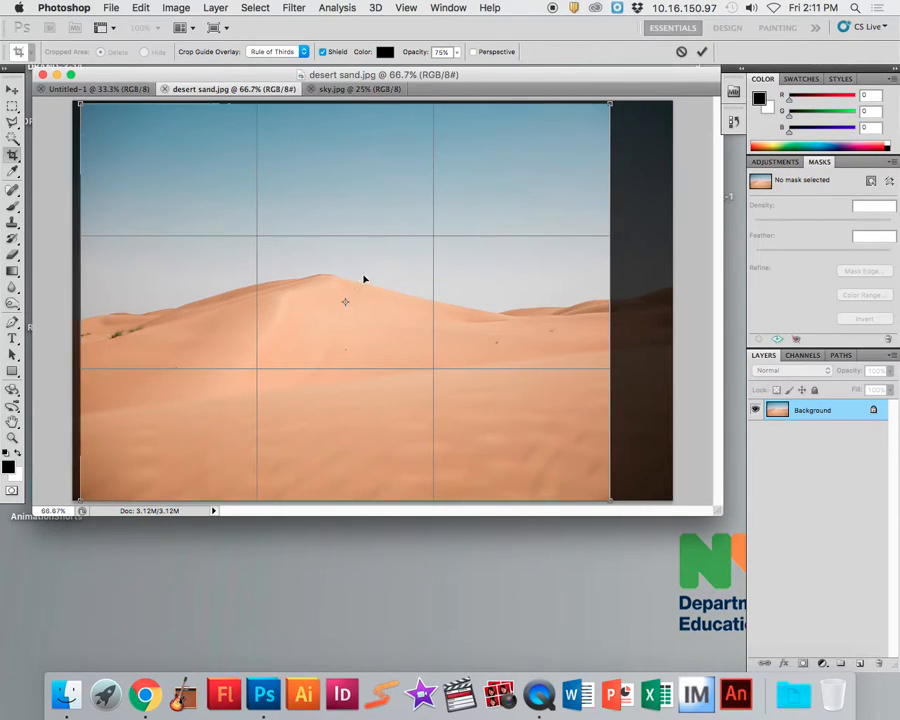
{"action": "left_click", "coordinate": [495, 290]}
{"action": "key", "text": "Right"}
{"action": "key", "text": "Right"}
{"action": "key", "text": "Right"}
{"action": "key", "text": "Right"}
{"action": "key", "text": "Right"}
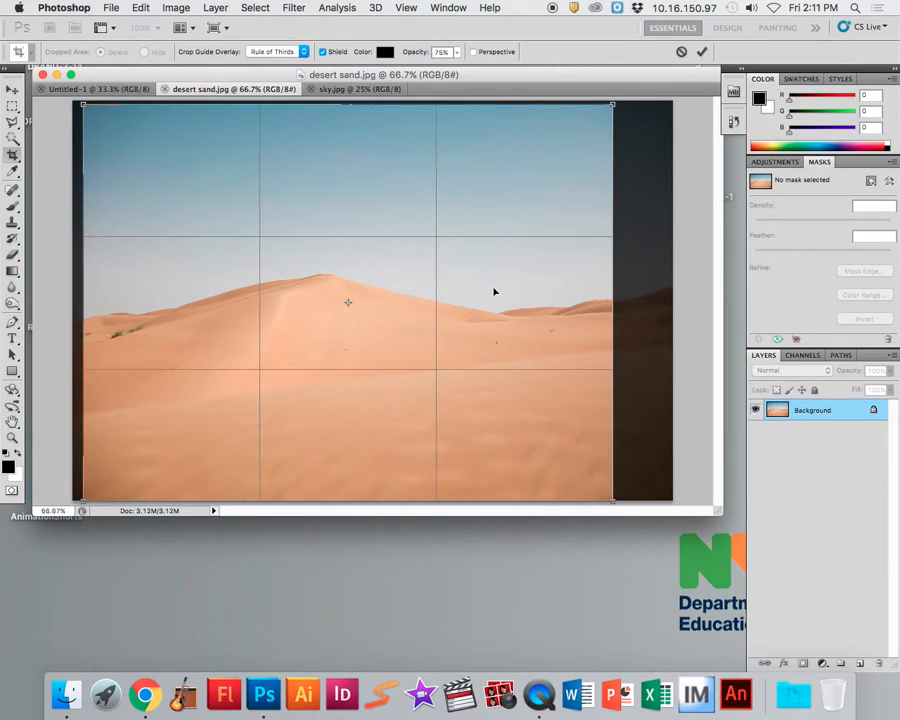
{"action": "key", "text": "Right"}
{"action": "key", "text": "Right"}
{"action": "key", "text": "Right"}
{"action": "key", "text": "Right"}
{"action": "key", "text": "Right"}
{"action": "key", "text": "Right"}
{"action": "key", "text": "Right"}
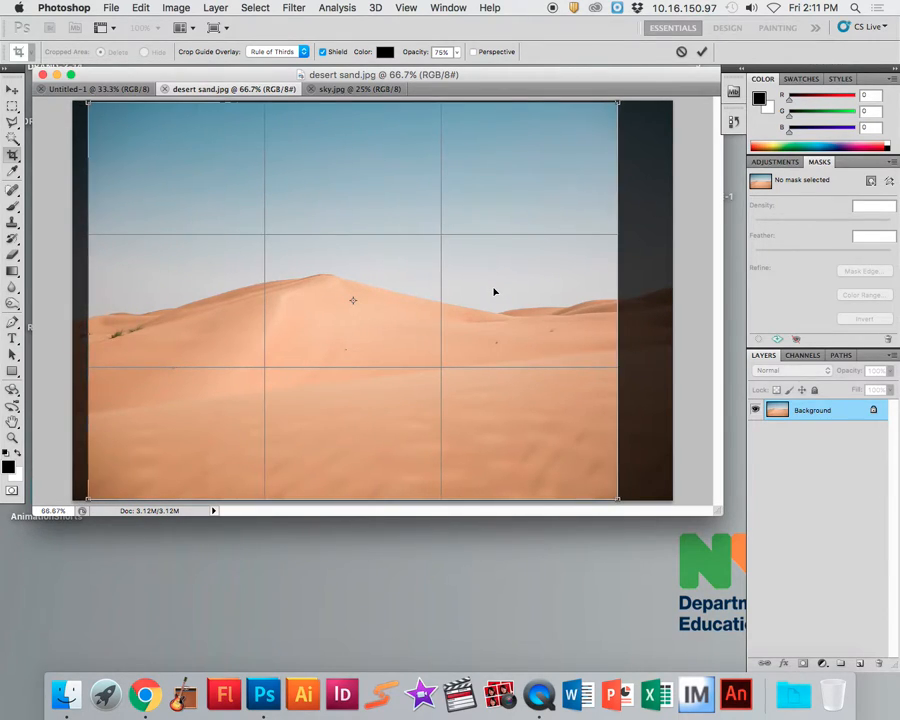
{"action": "key", "text": "Left"}
{"action": "key", "text": "Up"}
{"action": "key", "text": "Up"}
{"action": "key", "text": "Down"}
{"action": "key", "text": "Down"}
{"action": "key", "text": "Down"}
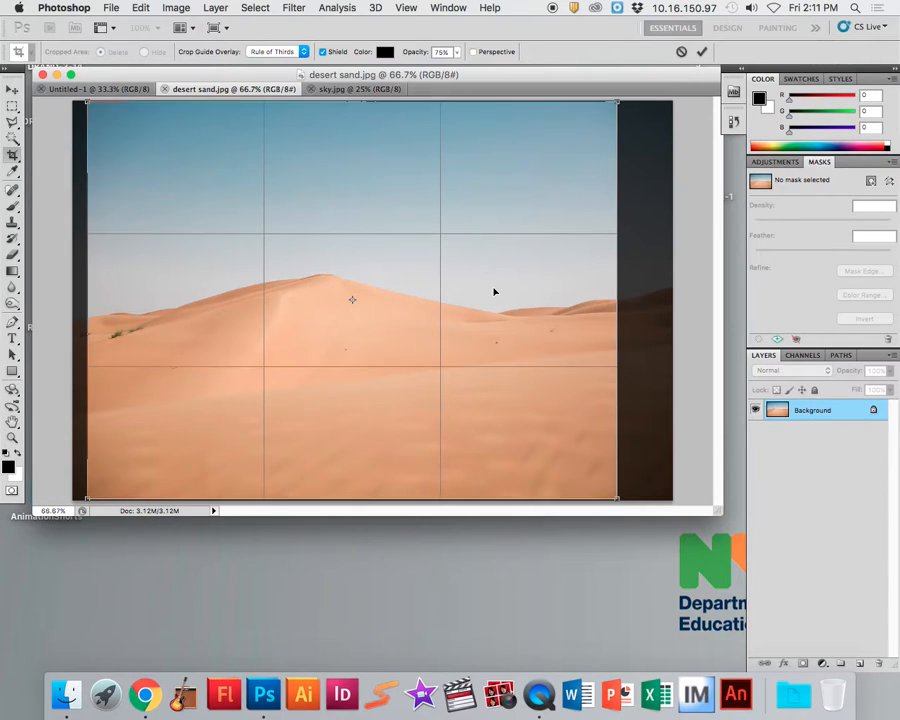
{"action": "left_click_drag", "start_coordinate": [474, 279], "coordinate": [436, 292]}
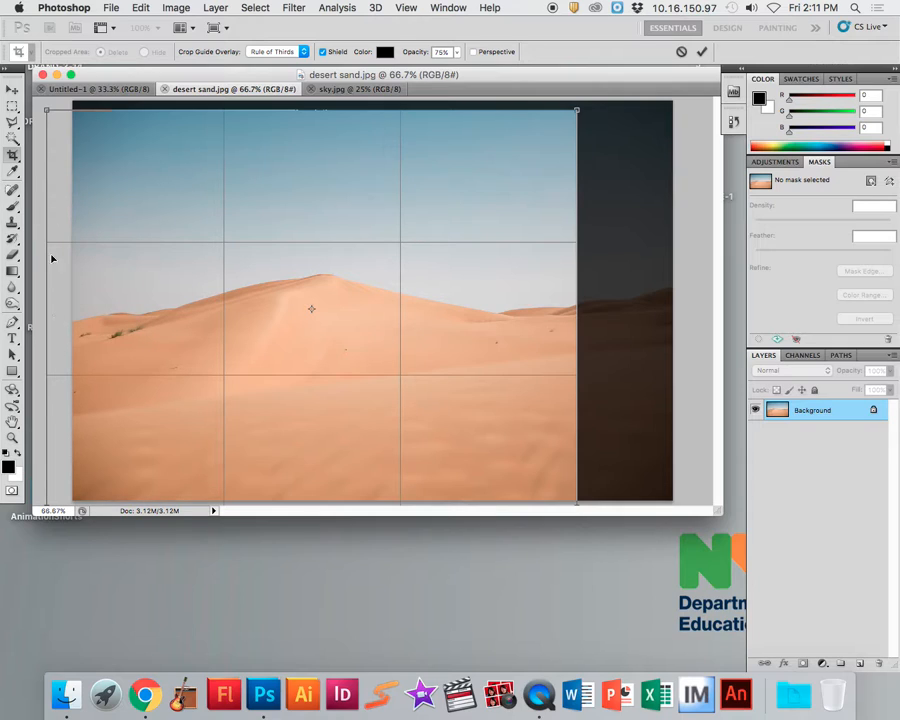
{"action": "left_click_drag", "start_coordinate": [113, 262], "coordinate": [153, 265]}
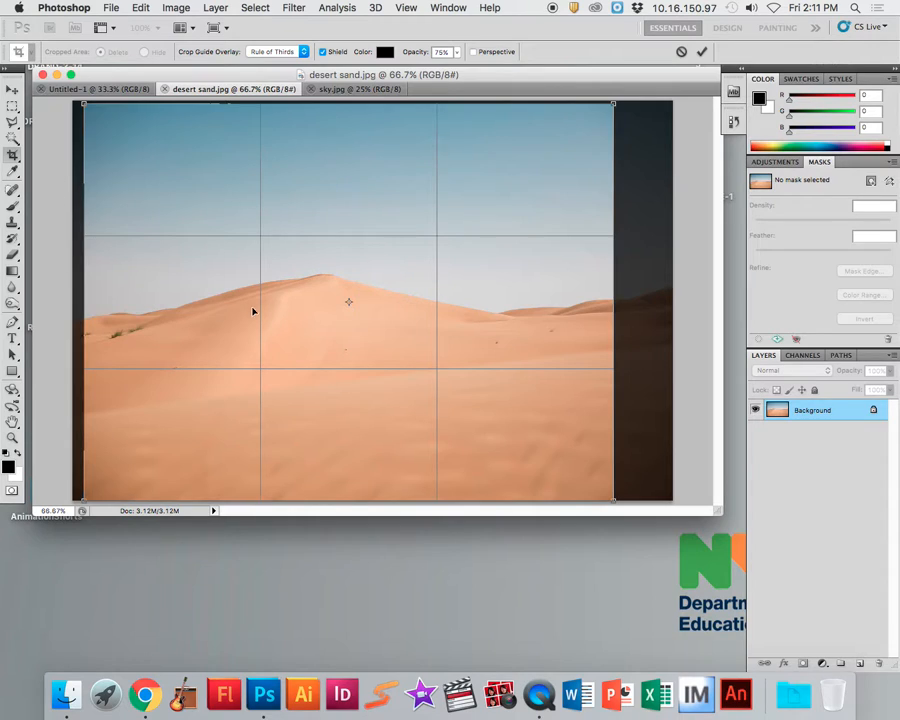
- Shift the crop frame close to the right edge of the desert image and apply the crop
{"action": "left_click_drag", "start_coordinate": [294, 348], "coordinate": [322, 345]}
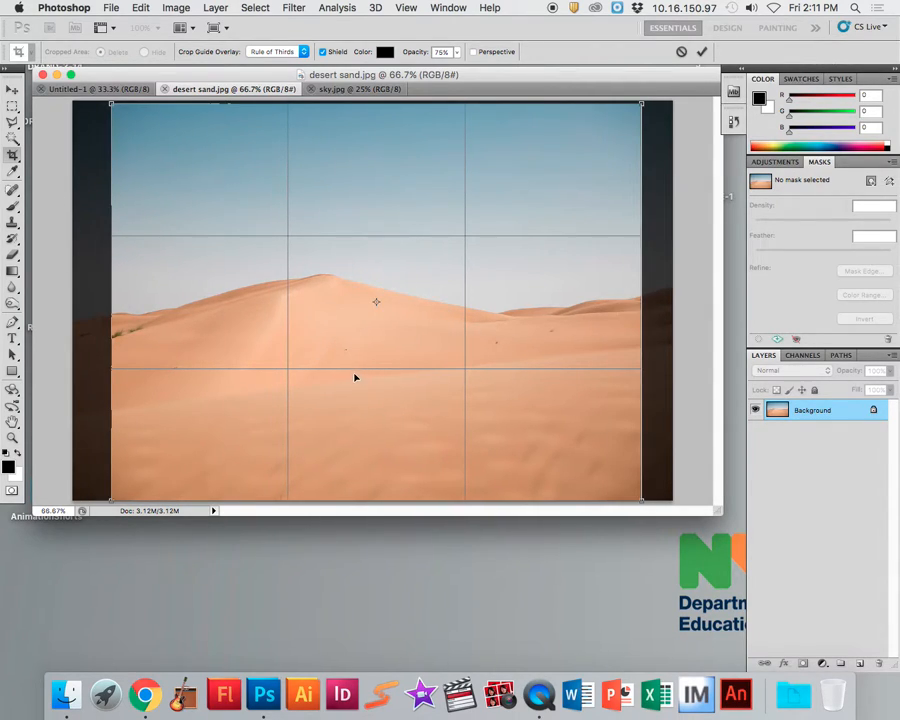
{"action": "key", "text": "Up"}
{"action": "key", "text": "Right"}
{"action": "key", "text": "Right"}
{"action": "key", "text": "Right"}
{"action": "key", "text": "Right"}
{"action": "key", "text": "Up"}
{"action": "key", "text": "Right"}
{"action": "key", "text": "Right"}
{"action": "key", "text": "Down"}
{"action": "key", "text": "Right"}
{"action": "key", "text": "Right"}
{"action": "key", "text": "Right"}
{"action": "key", "text": "Right"}
{"action": "key", "text": "Right"}
{"action": "key", "text": "Right"}
{"action": "key", "text": "Right"}
{"action": "key", "text": "Right"}
{"action": "key", "text": "Right"}
{"action": "key", "text": "Right"}
{"action": "key", "text": "Right"}
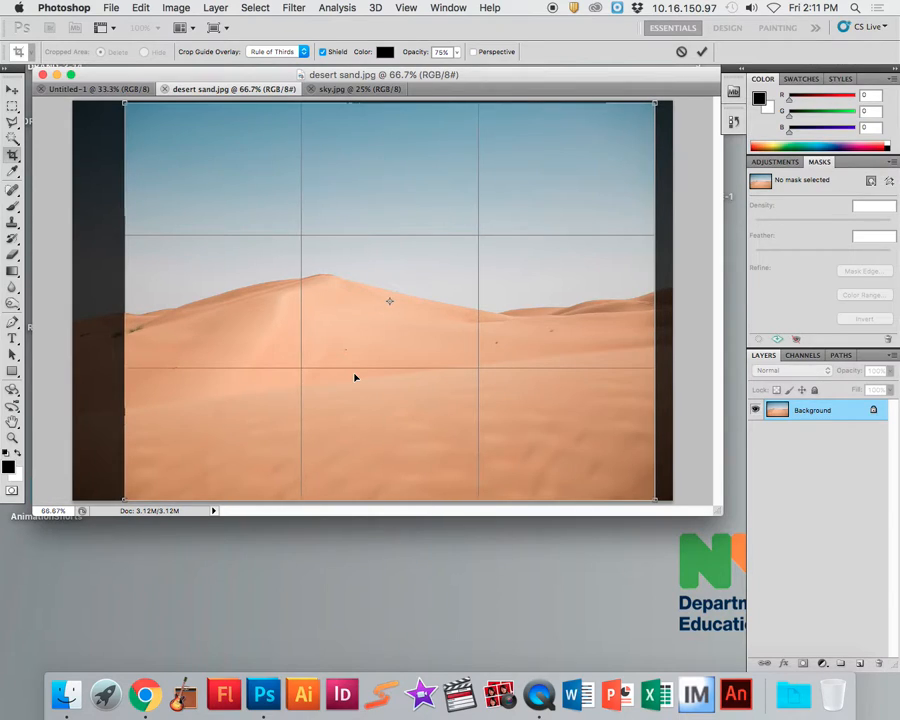
{"action": "key", "text": "Right"}
{"action": "key", "text": "Right"}
{"action": "key", "text": "Right"}
{"action": "key", "text": "Right"}
{"action": "key", "text": "Right"}
{"action": "key", "text": "Right"}
{"action": "key", "text": "Right"}
{"action": "key", "text": "Right"}
{"action": "key", "text": "Right"}
{"action": "key", "text": "Right"}
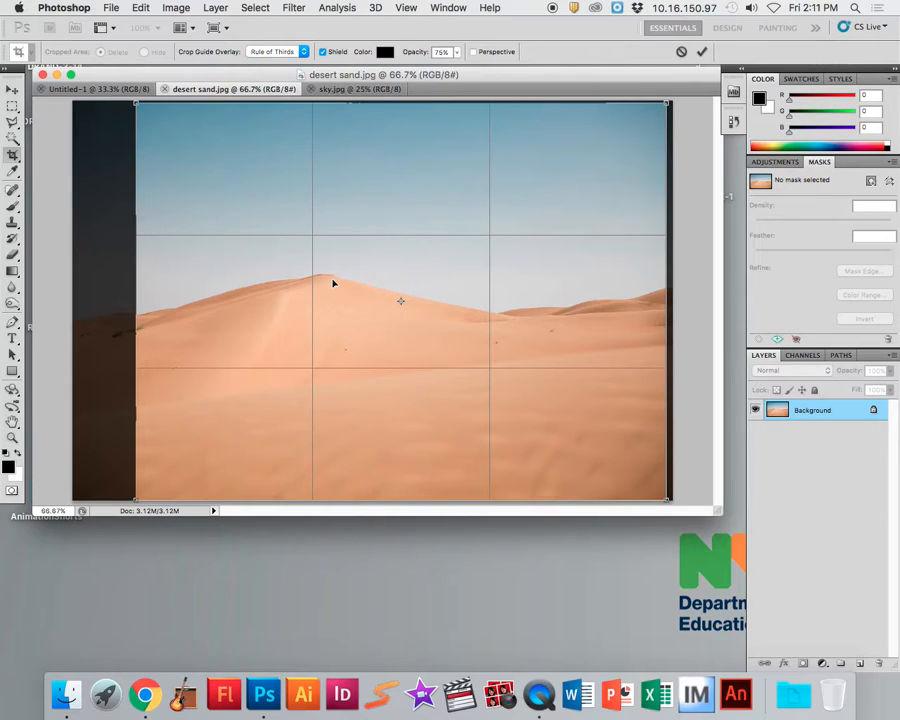
{"action": "left_click", "coordinate": [701, 53]}
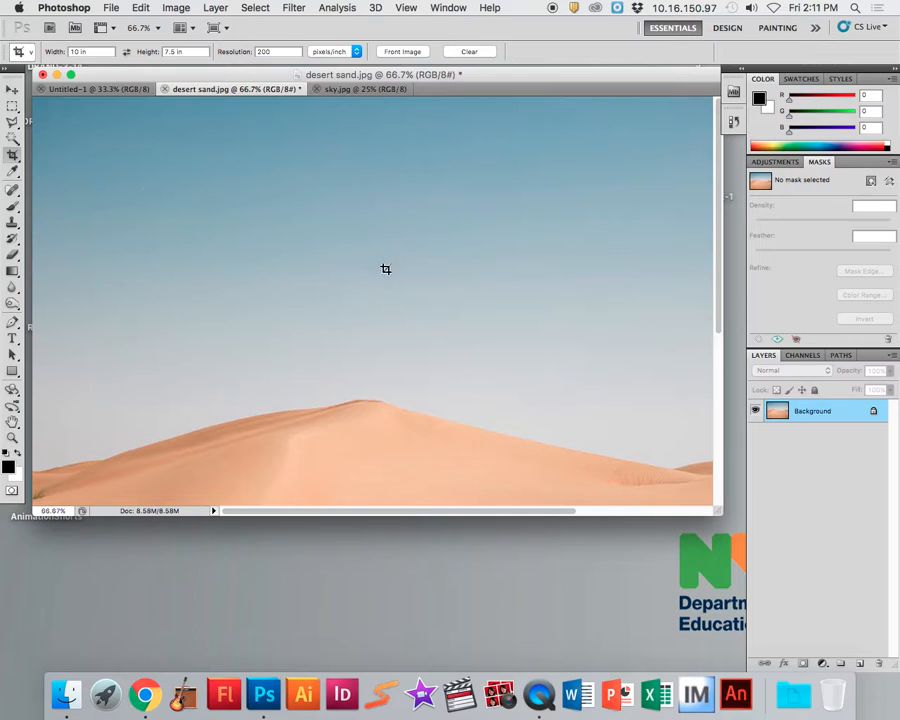
- Select the entire canvas of the cropped desert sand.jpg and copy it
{"action": "left_click", "coordinate": [406, 8]}
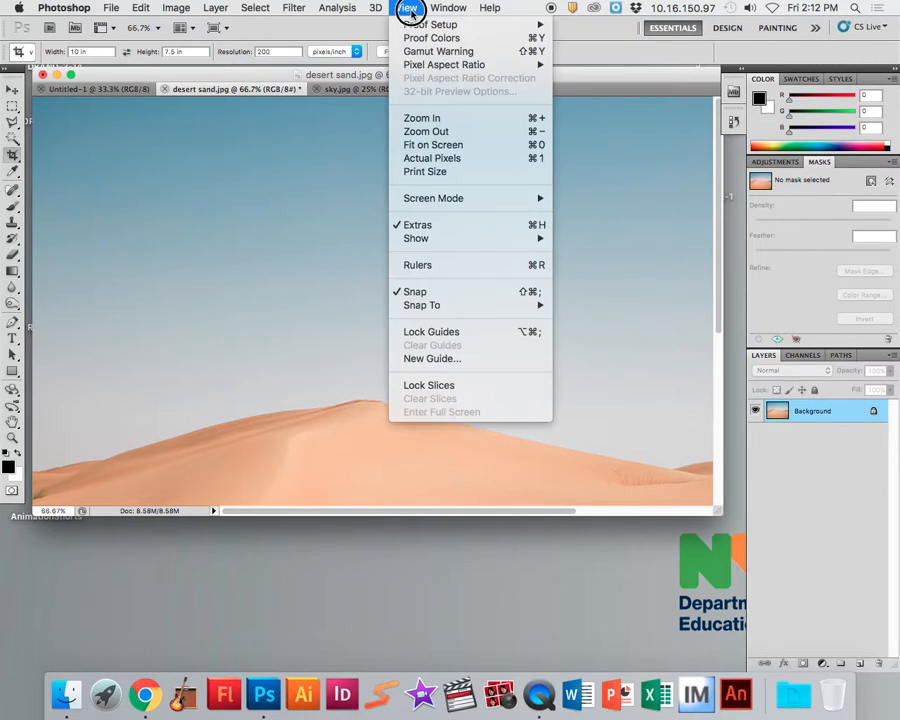
{"action": "left_click", "coordinate": [524, 150]}
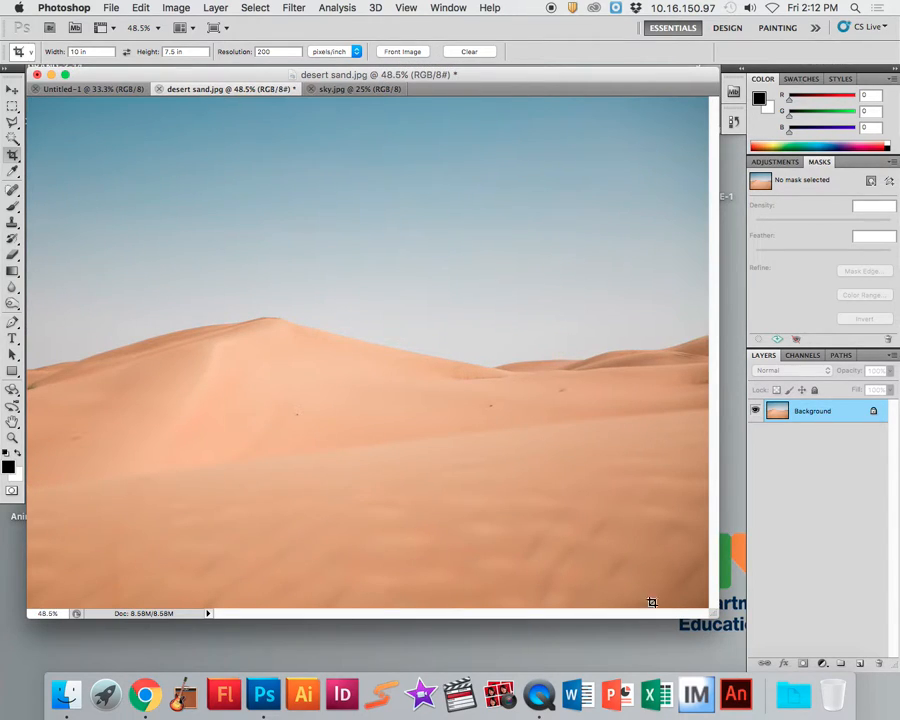
{"action": "left_click", "coordinate": [12, 89]}
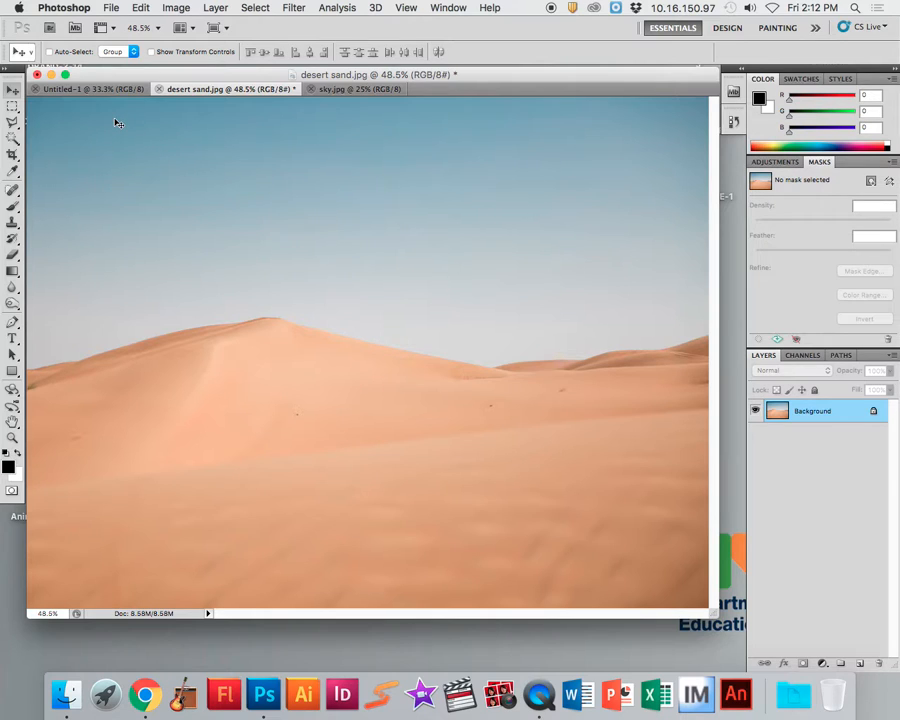
{"action": "key", "text": "super+a"}
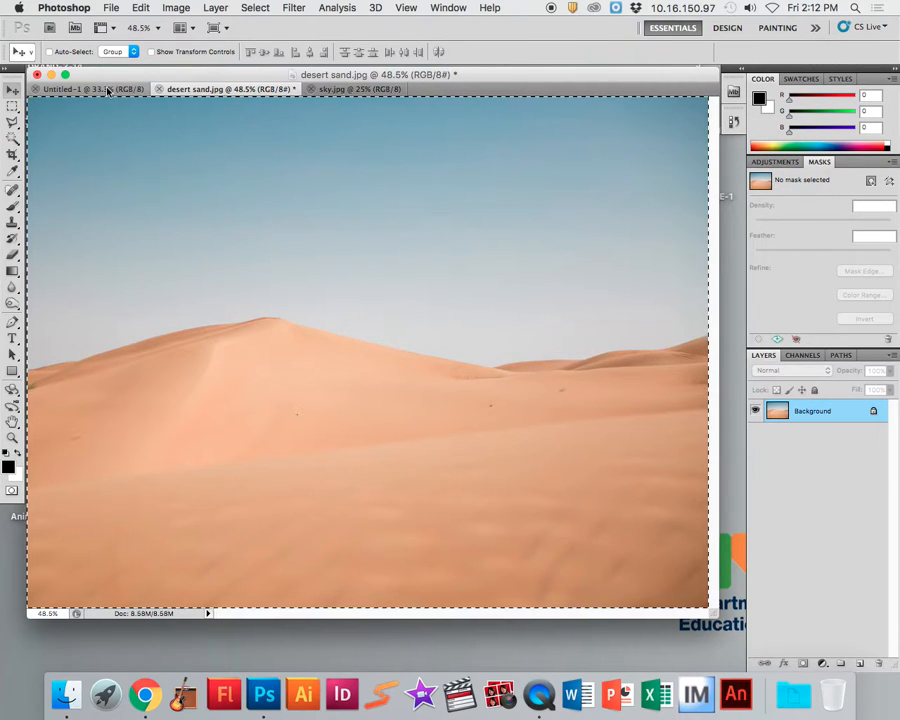
{"action": "left_click", "coordinate": [253, 10]}
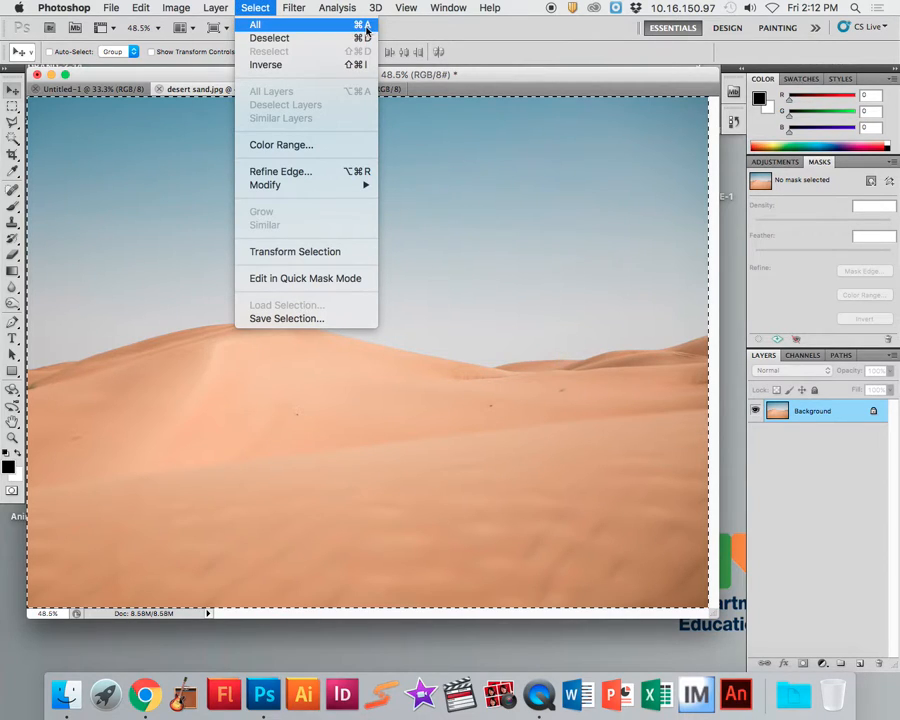
{"action": "left_click", "coordinate": [255, 24]}
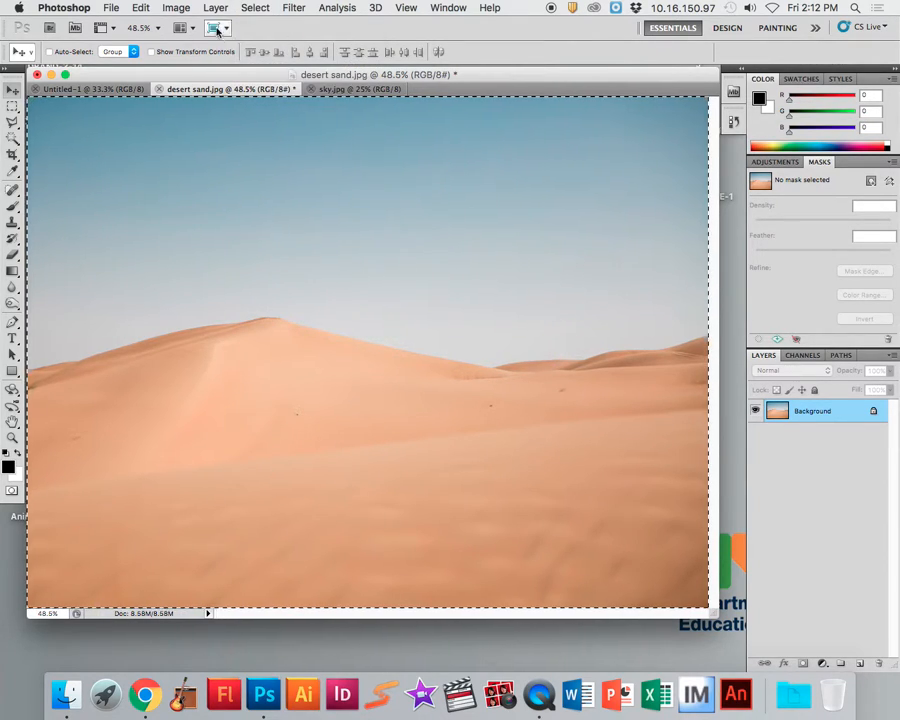
{"action": "left_click", "coordinate": [139, 8]}
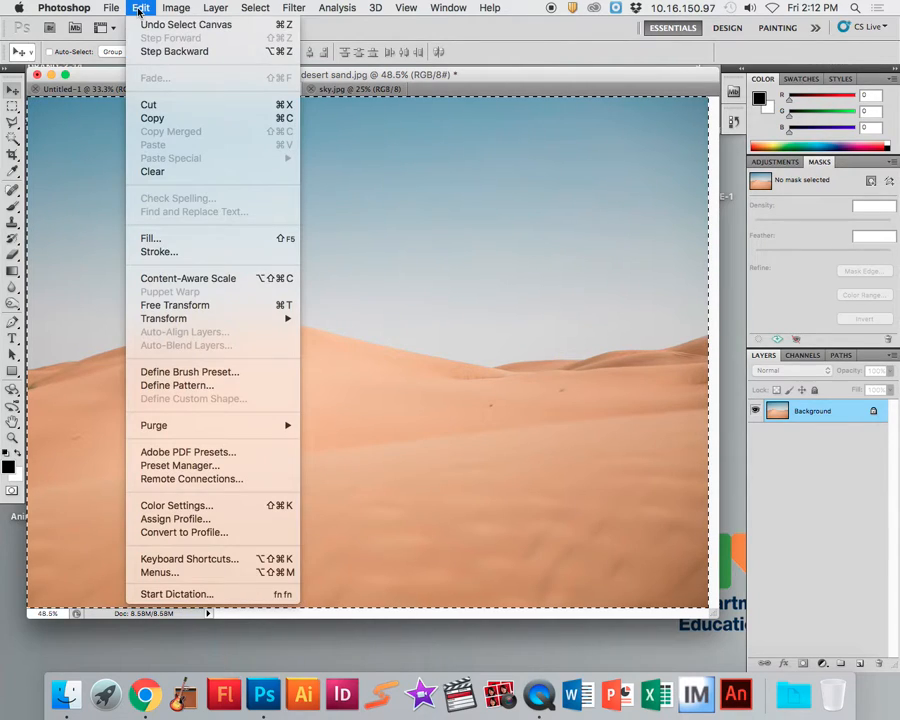
{"action": "left_click", "coordinate": [285, 118]}
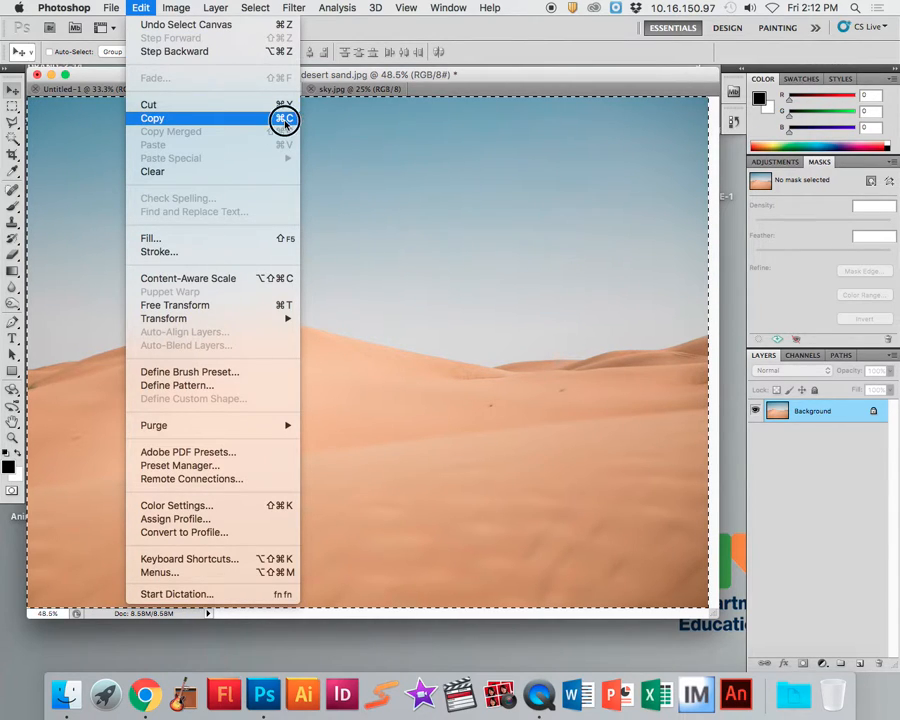
- Paste the copied desert image into the blank Untitled-1 document
{"action": "left_click", "coordinate": [81, 90]}
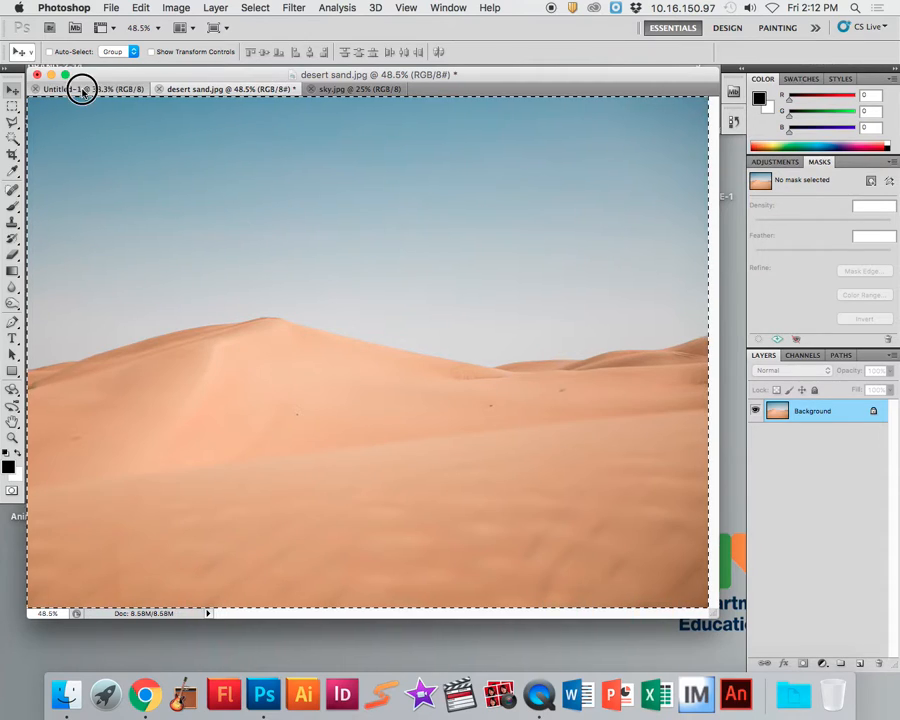
{"action": "left_click", "coordinate": [139, 8]}
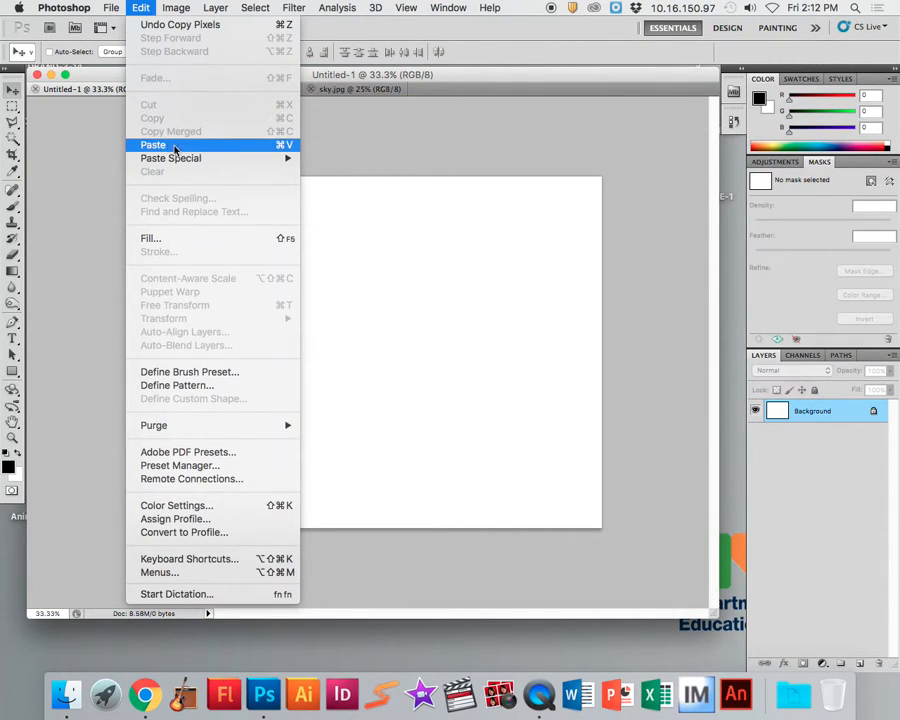
{"action": "left_click", "coordinate": [283, 145]}
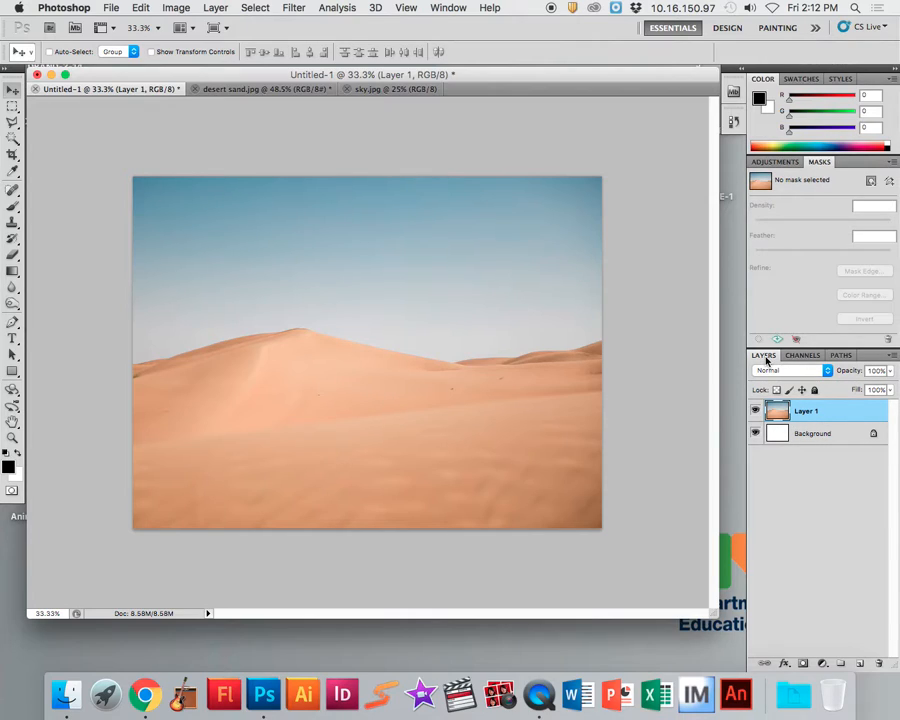
- Draw a 10 by 7.5 in crop frame at 200 pixels/inch over the clouds in sky.jpg and enlarge it
{"action": "left_click", "coordinate": [370, 92]}
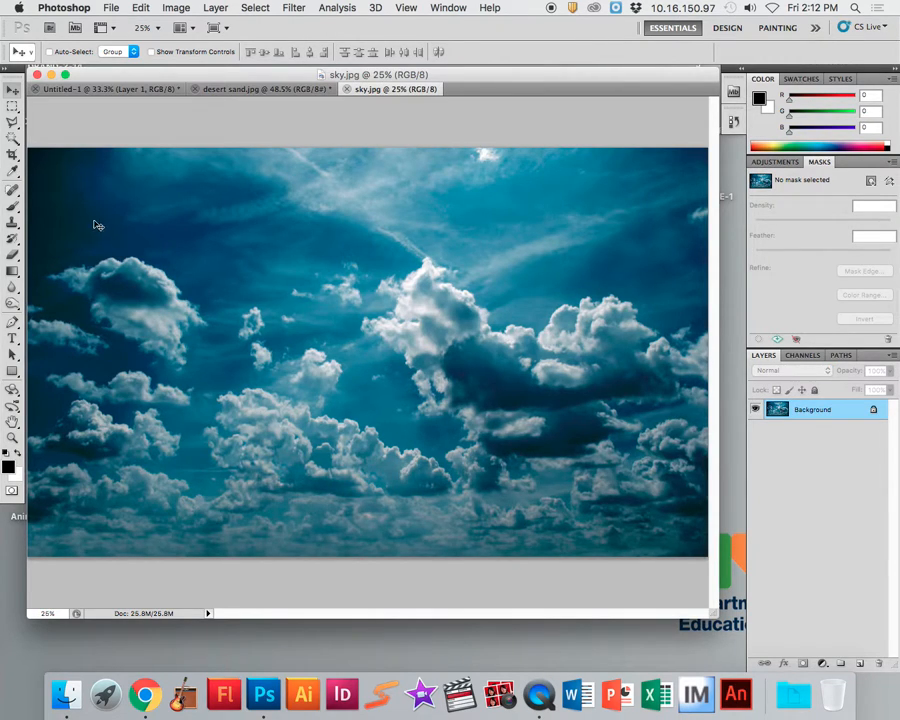
{"action": "left_click", "coordinate": [11, 155]}
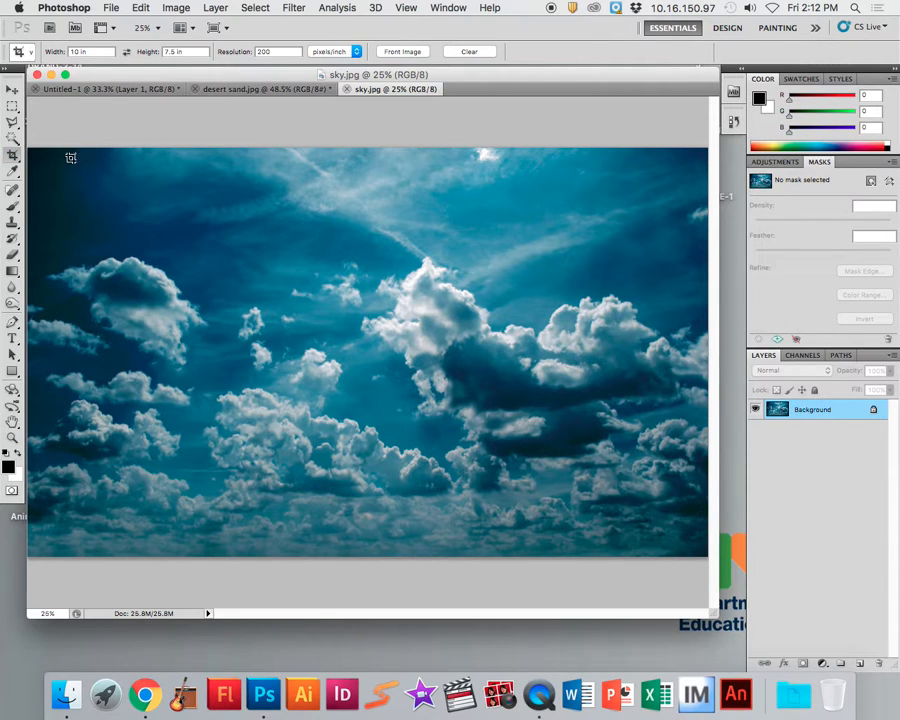
{"action": "left_click_drag", "start_coordinate": [53, 162], "coordinate": [701, 505]}
{"action": "left_click_drag", "start_coordinate": [250, 362], "coordinate": [329, 371]}
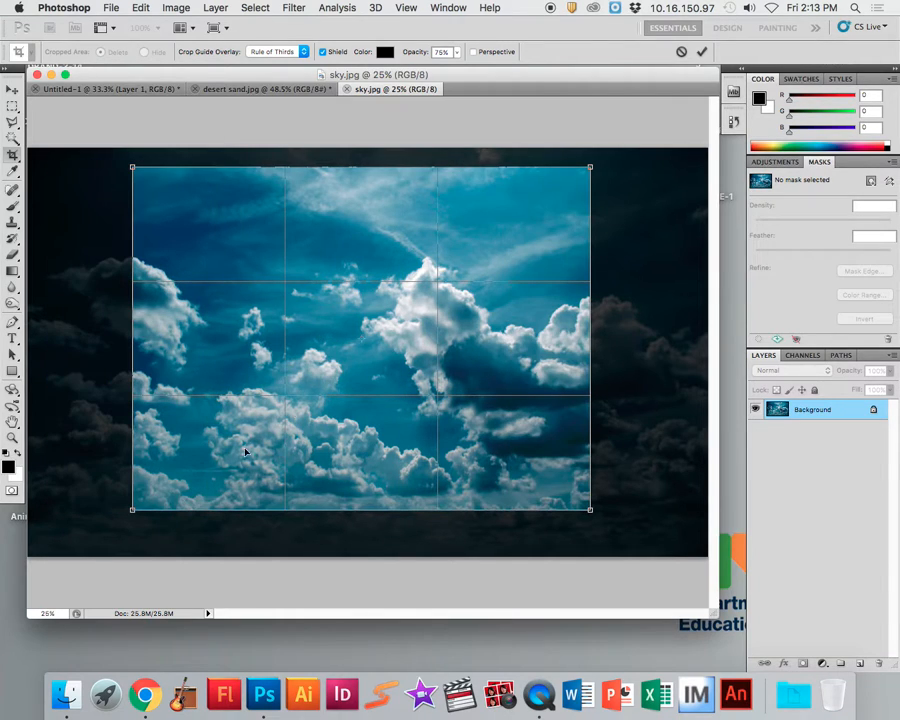
{"action": "left_click_drag", "start_coordinate": [132, 512], "coordinate": [100, 536]}
- Shift the crop frame close to the lower-right corner of the sky image and apply the crop
{"action": "left_click_drag", "start_coordinate": [293, 476], "coordinate": [367, 480]}
{"action": "left_click_drag", "start_coordinate": [310, 464], "coordinate": [348, 483]}
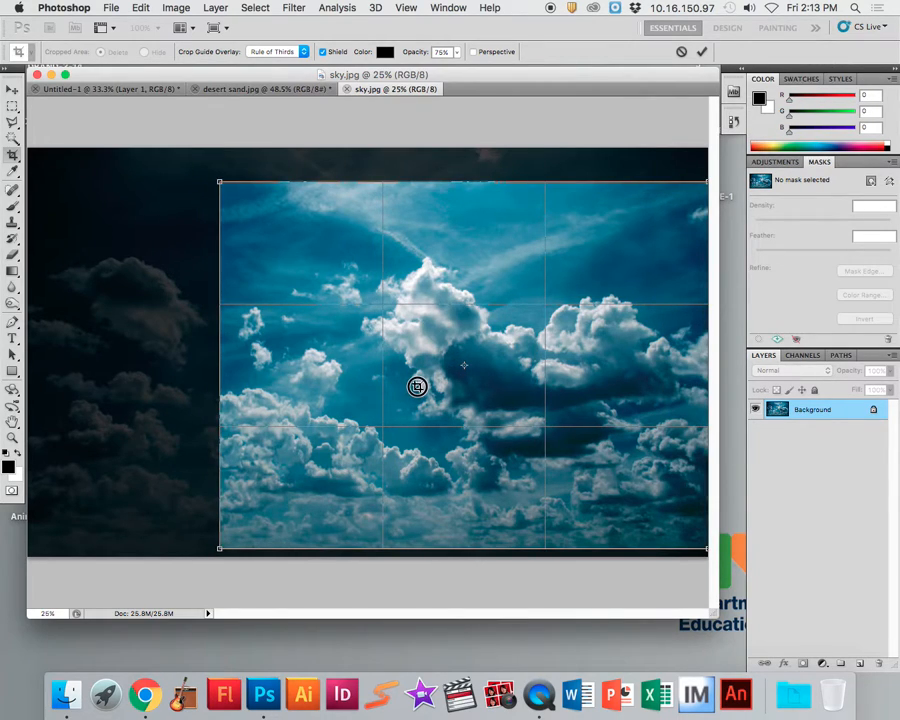
{"action": "left_click_drag", "start_coordinate": [455, 381], "coordinate": [444, 376]}
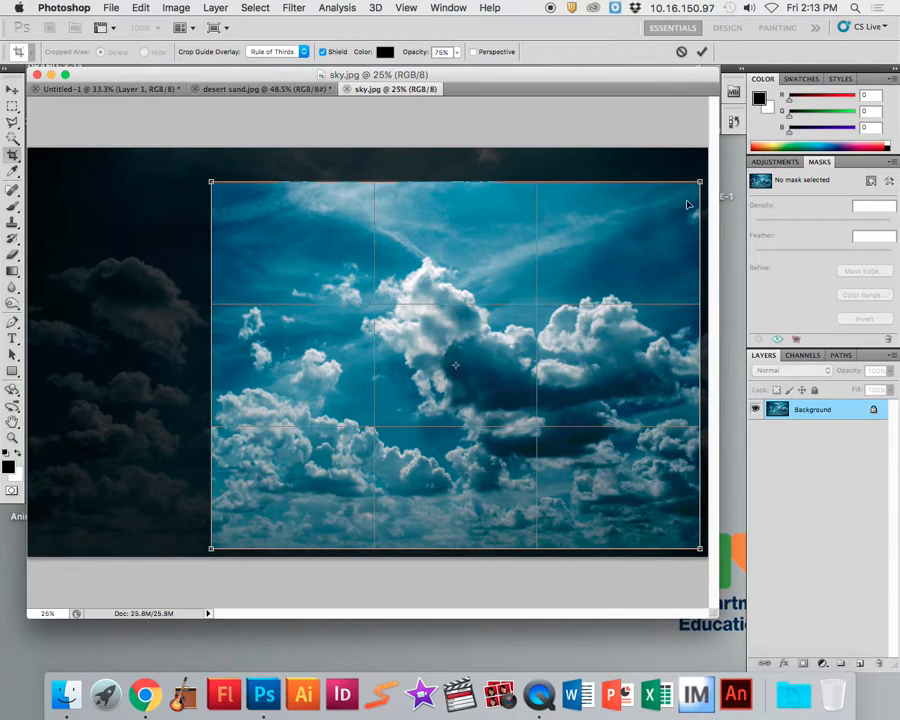
{"action": "left_click", "coordinate": [703, 55]}
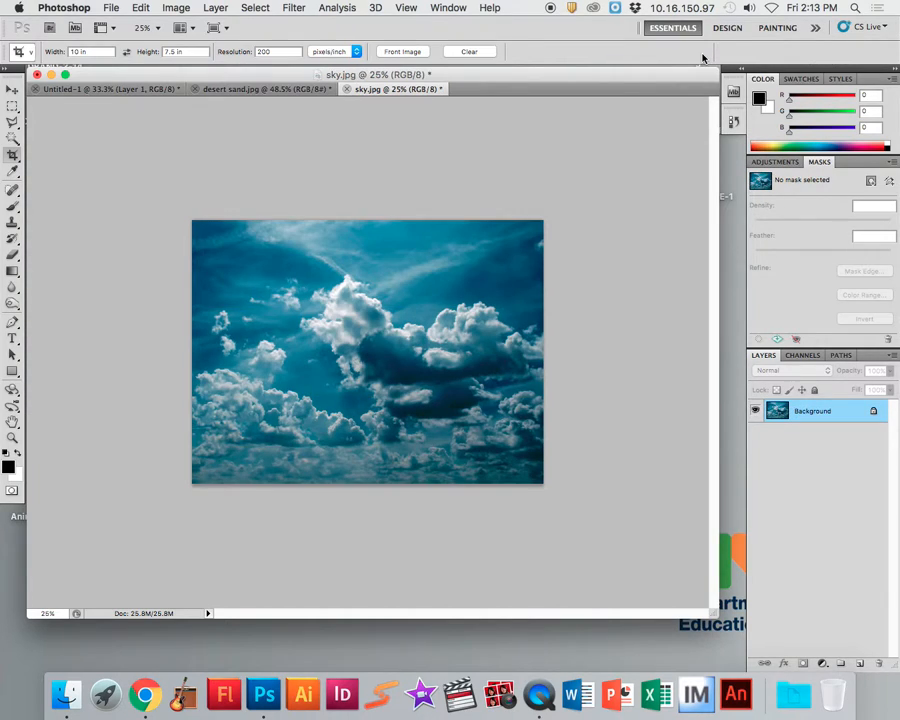
- Select the entire canvas of the cropped sky.jpg and copy it
{"action": "key", "text": "super+a"}
{"action": "left_click", "coordinate": [258, 8]}
{"action": "left_click", "coordinate": [263, 24]}
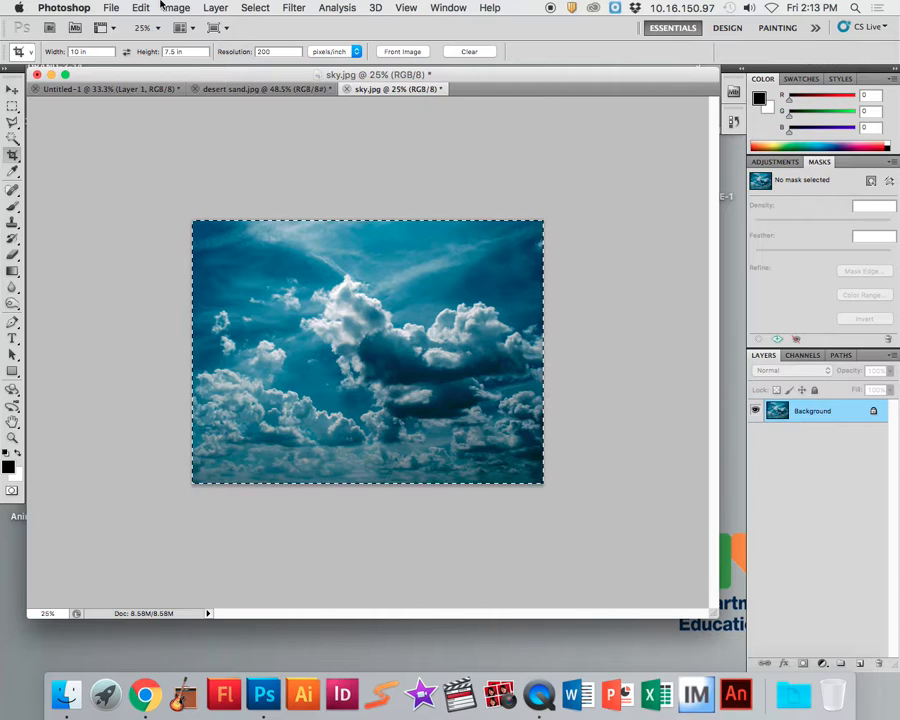
{"action": "left_click", "coordinate": [140, 8]}
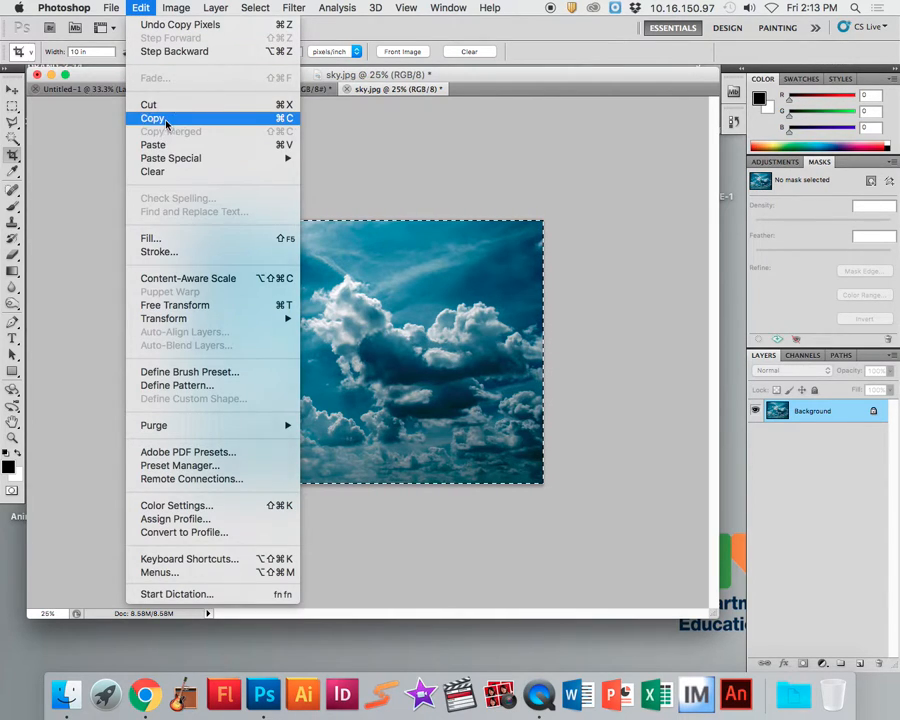
{"action": "left_click", "coordinate": [166, 120]}
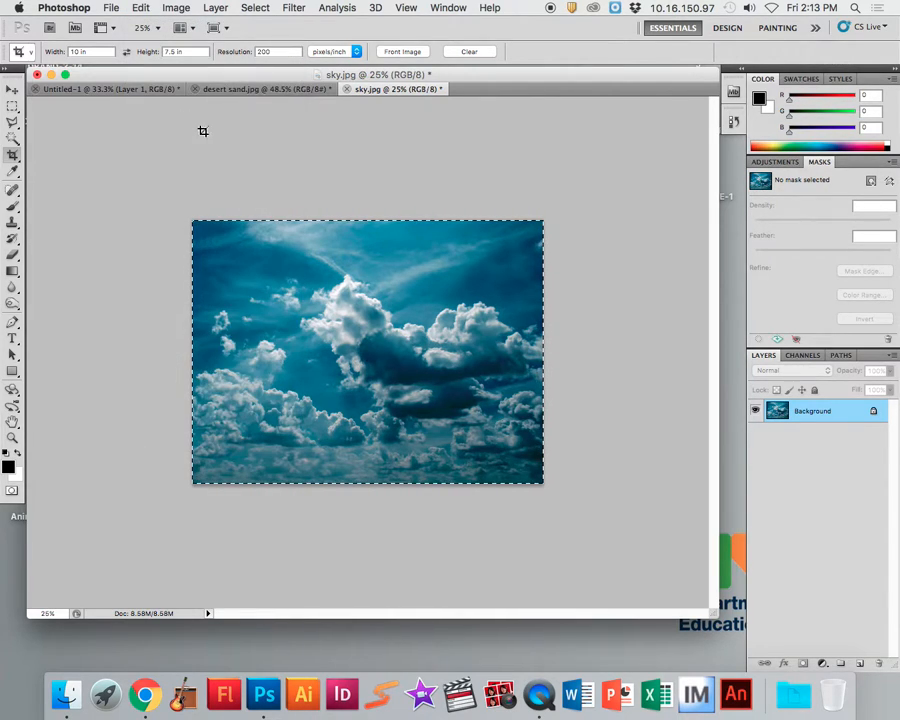
- Paste the copied sky image into Untitled-1 as a new layer above the desert, with the Move tool active
{"action": "left_click", "coordinate": [140, 92]}
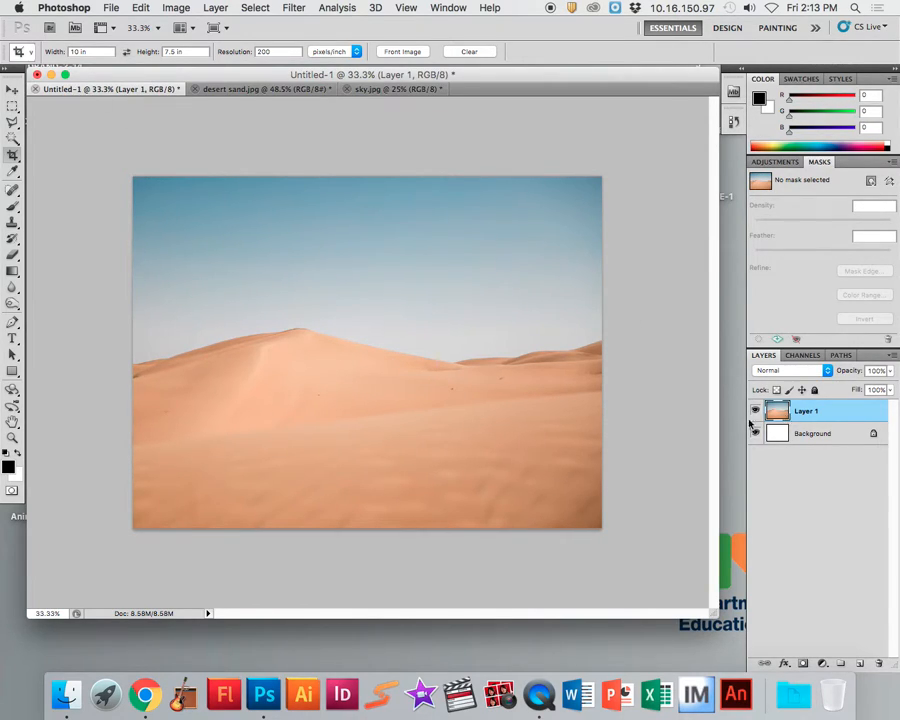
{"action": "left_click", "coordinate": [12, 89]}
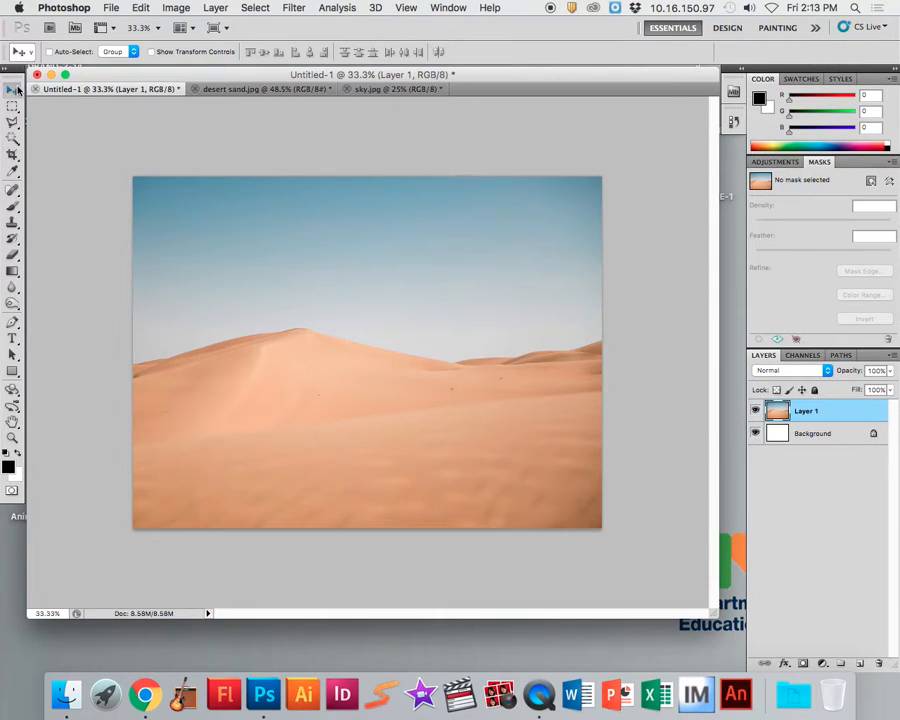
{"action": "left_click_drag", "start_coordinate": [250, 160], "coordinate": [250, 161]}
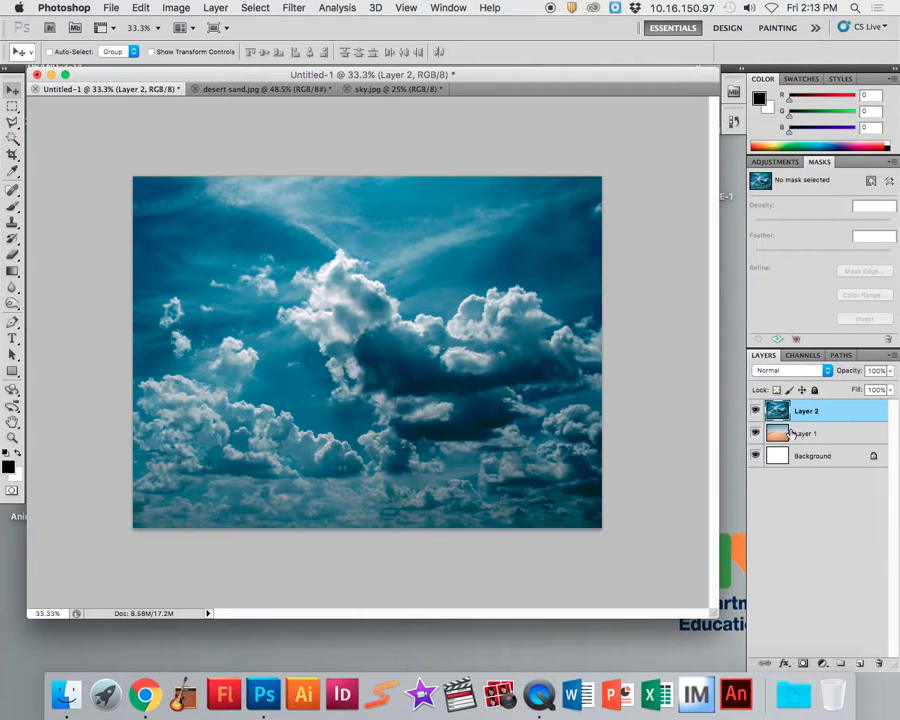
- Move the sky layer directly beneath the desert layer and leave the sky layer selected
{"action": "left_click_drag", "start_coordinate": [831, 414], "coordinate": [829, 434]}
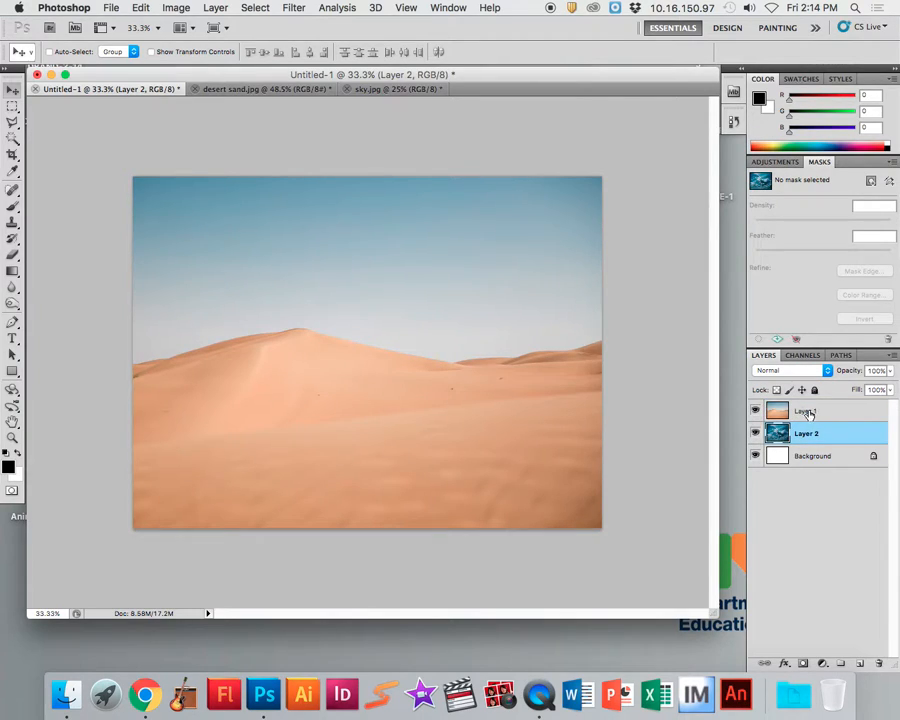
{"action": "left_click", "coordinate": [820, 410]}
{"action": "left_click", "coordinate": [816, 434]}
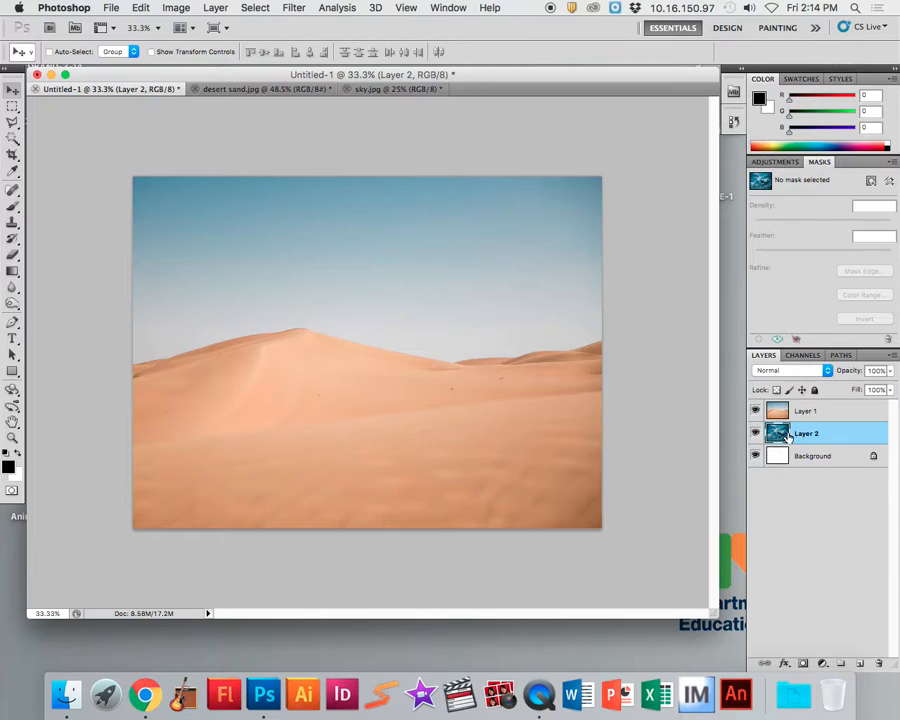